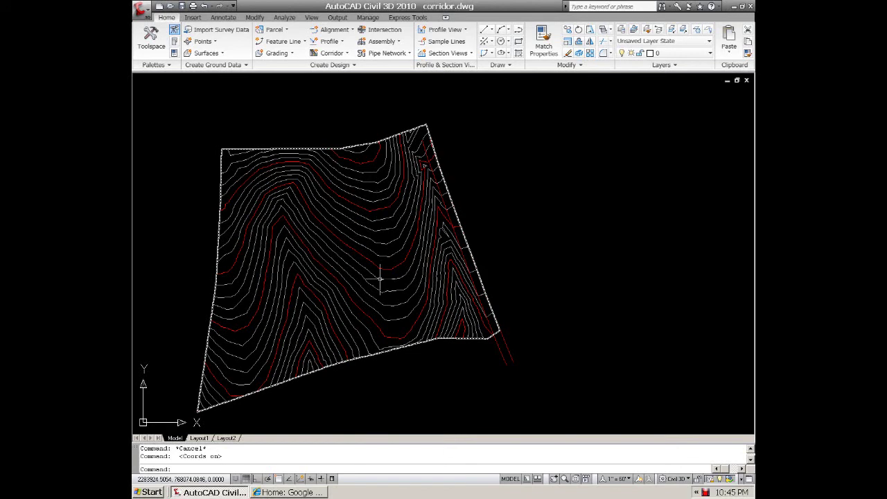
# - Start the Polyline command with PL on the contour site plan
pyautogui.write('pl')
pyautogui.press('Return')
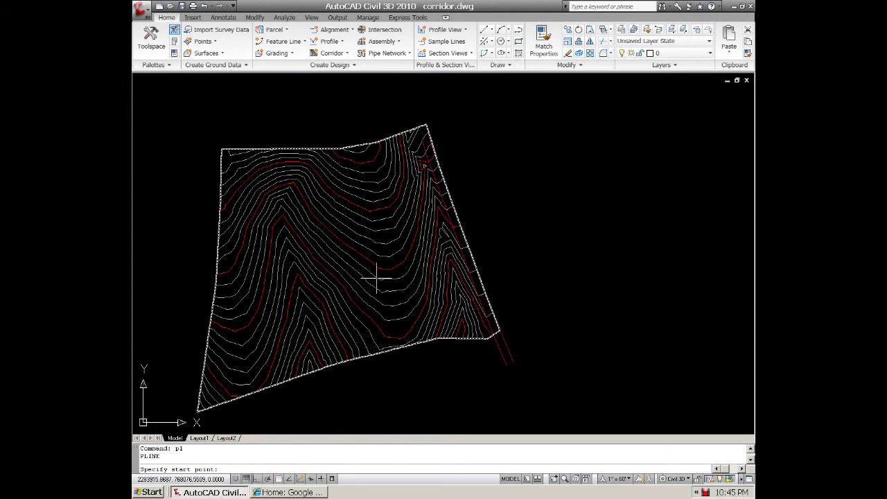
# - Begin a polyline with a perpendicular snap, then cancel that first attempt
pyautogui.click(341, 283)
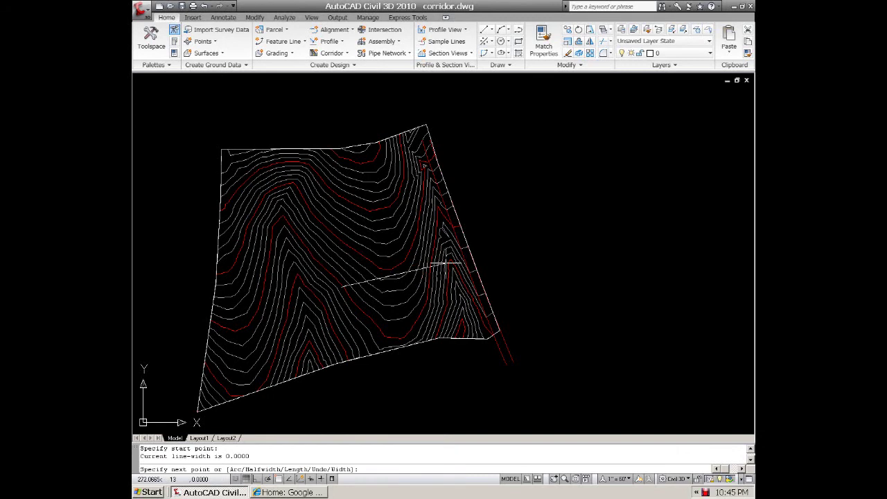
pyautogui.write('per')
pyautogui.press('Return')
pyautogui.scroll(3, 447, 262)
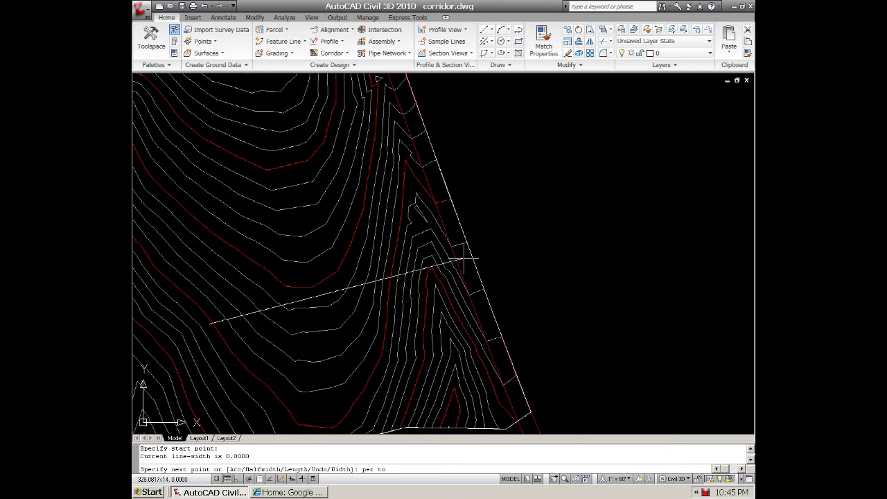
pyautogui.press('Escape')
pyautogui.scroll(-4, 447, 262)
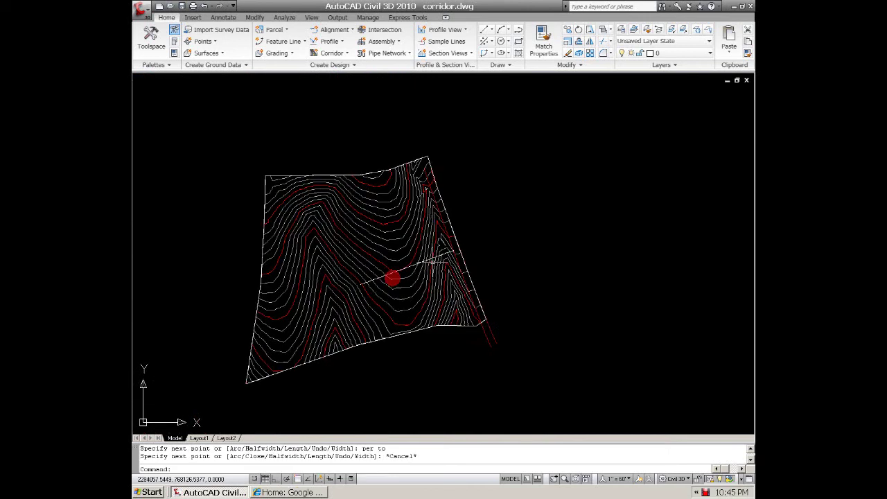
pyautogui.press('Escape')
# - Draw a three-point polyline from the east boundary via the plan centre to the northwest
pyautogui.write('pl')
pyautogui.press('Return')
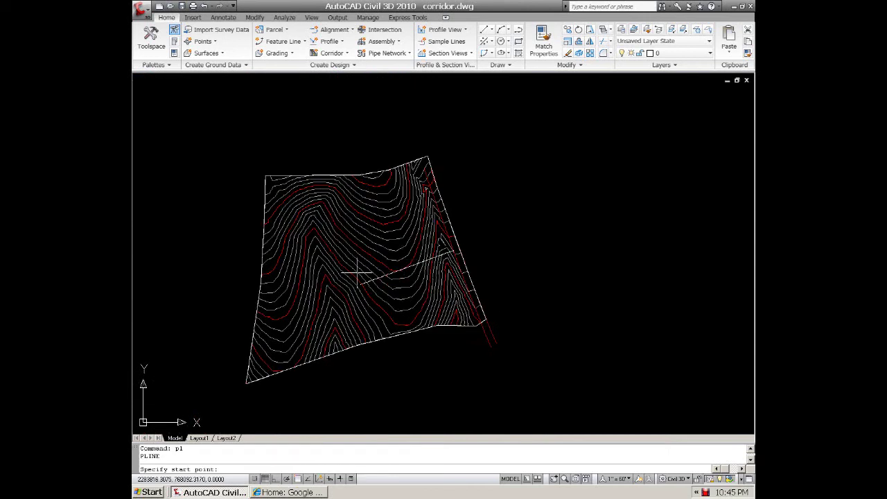
pyautogui.click(359, 277)
pyautogui.click(315, 223)
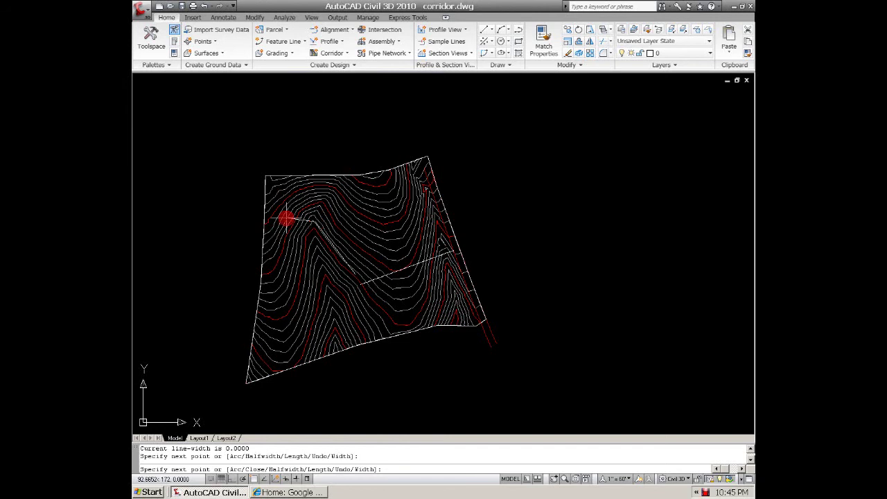
pyautogui.click(286, 219)
pyautogui.press('Escape')
pyautogui.press('Escape')
pyautogui.press('Escape')
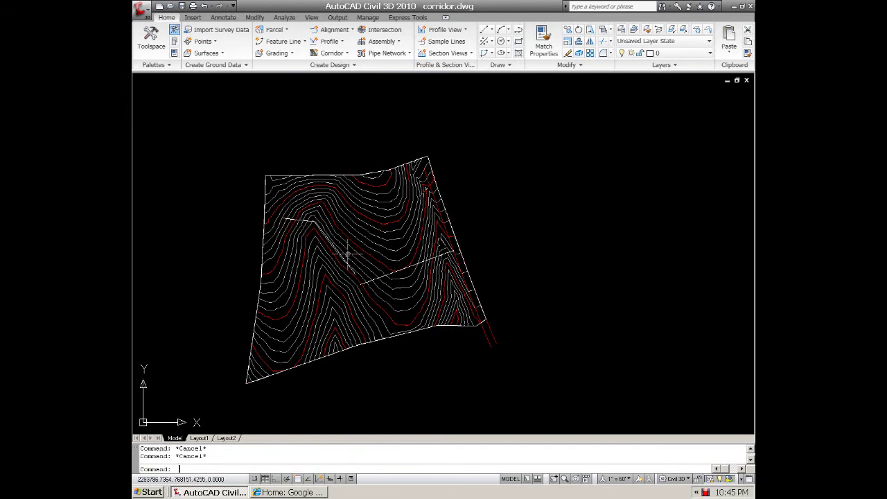
# - Start FILLET and set the fillet radius to 100
pyautogui.write('fillet')
pyautogui.press('Return')
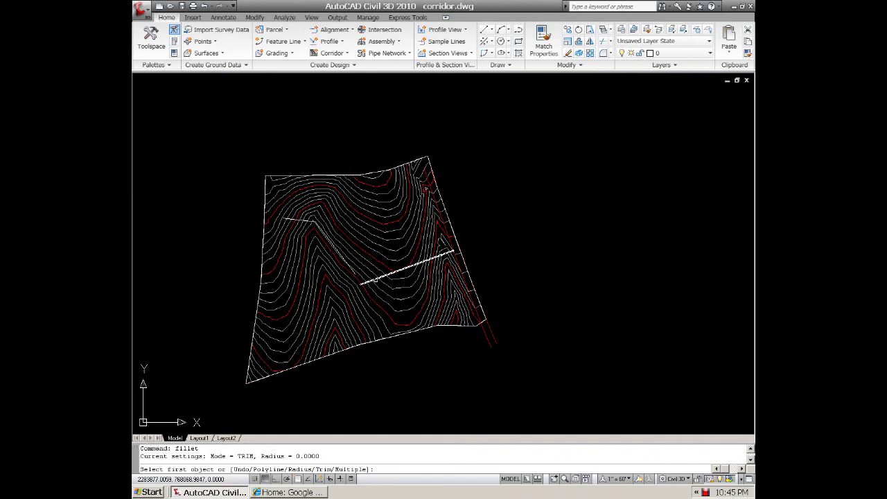
pyautogui.write('r')
pyautogui.press('Return')
pyautogui.write('100')
pyautogui.press('Return')
# - Fillet the east bend and the northwest bend of the centreline at radius 100
pyautogui.scroll(2, 382, 277)
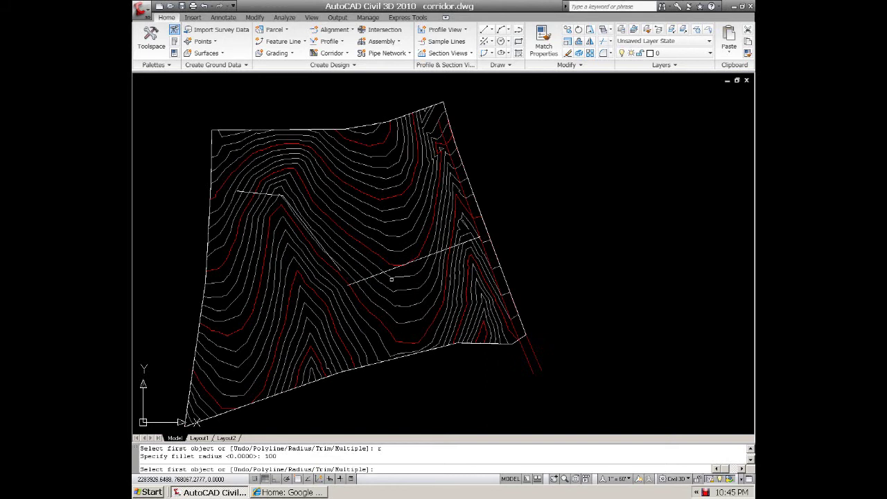
pyautogui.click(379, 275)
pyautogui.click(326, 252)
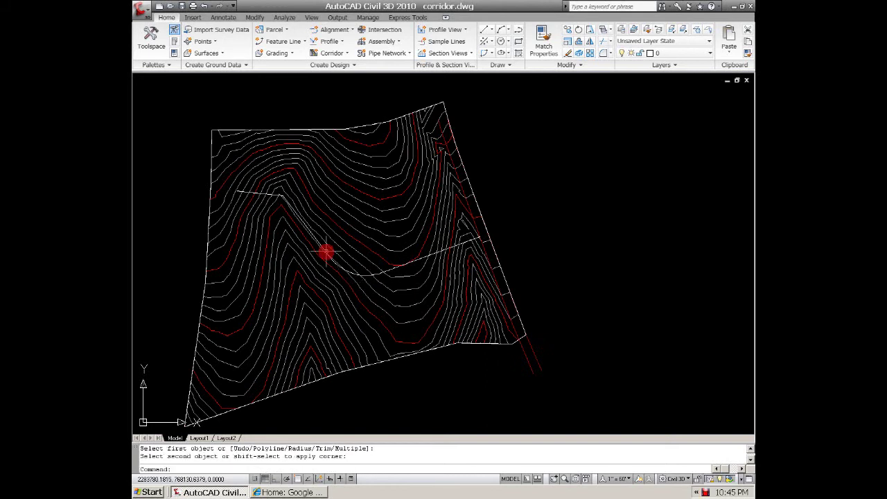
pyautogui.press('Return')
pyautogui.click(277, 197)
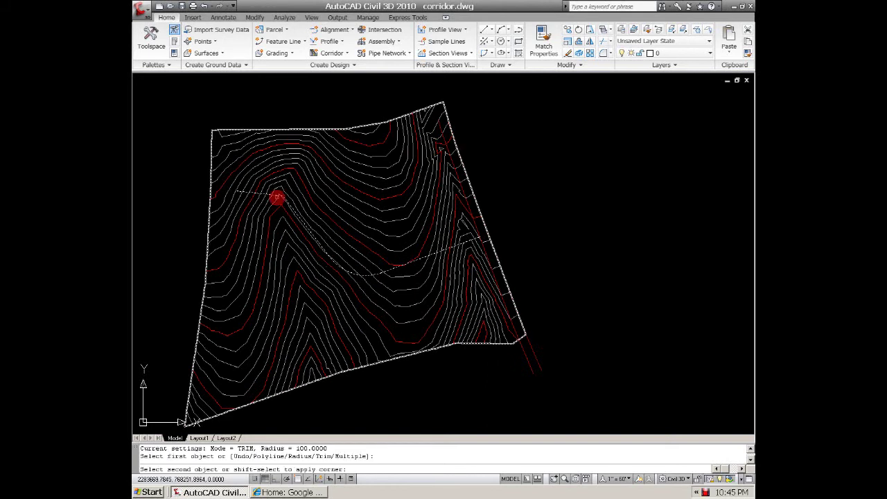
pyautogui.click(313, 227)
pyautogui.press('Escape')
pyautogui.press('Escape')
pyautogui.scroll(-4, 347, 262)
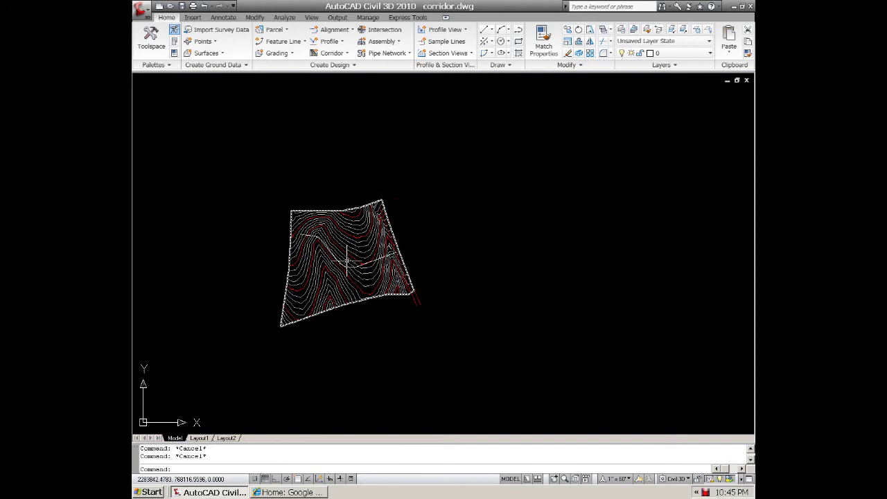
pyautogui.scroll(3, 360, 260)
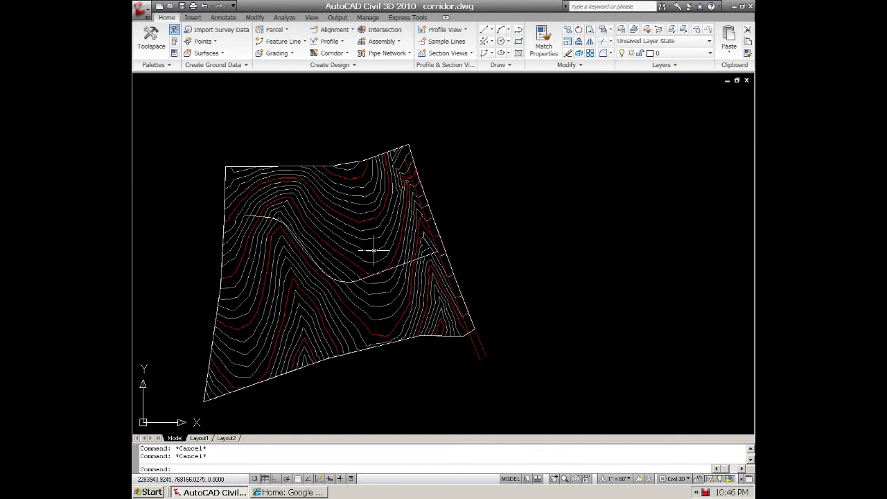
# - Use Create Alignment from Objects on the filleted polyline, accepting the default direction
pyautogui.click(351, 30)
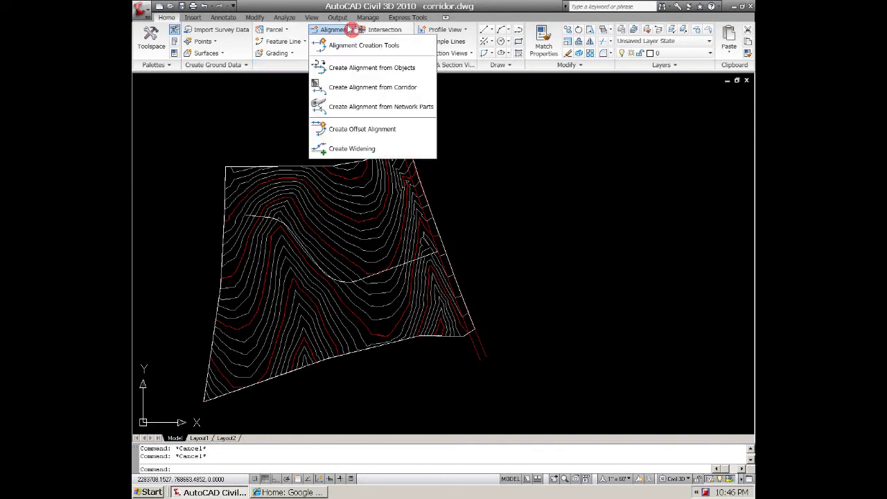
pyautogui.click(352, 69)
pyautogui.click(391, 268)
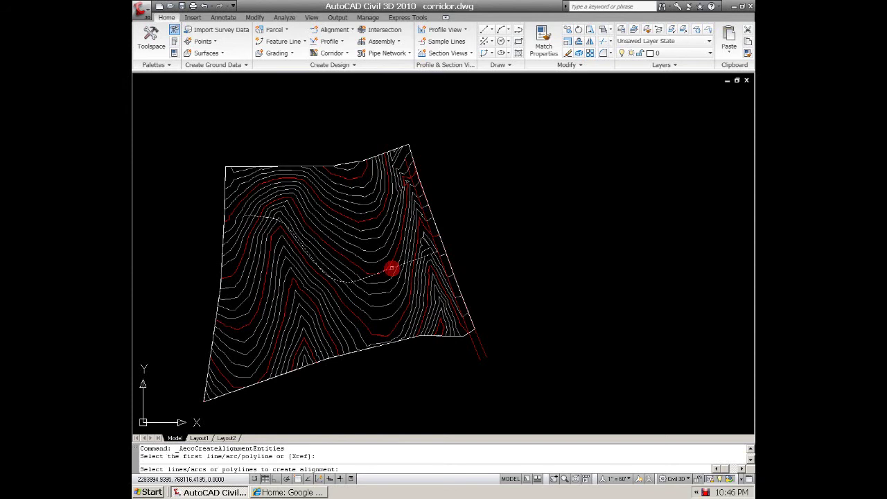
pyautogui.press('Return')
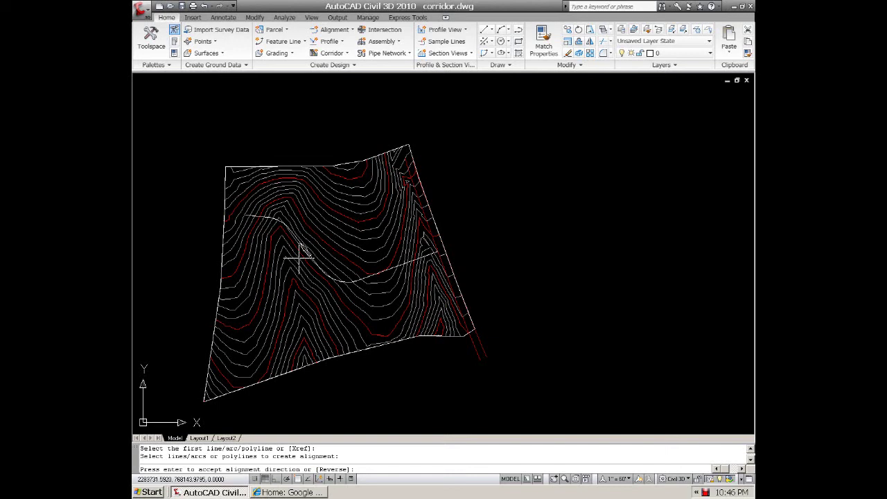
pyautogui.press('Return')
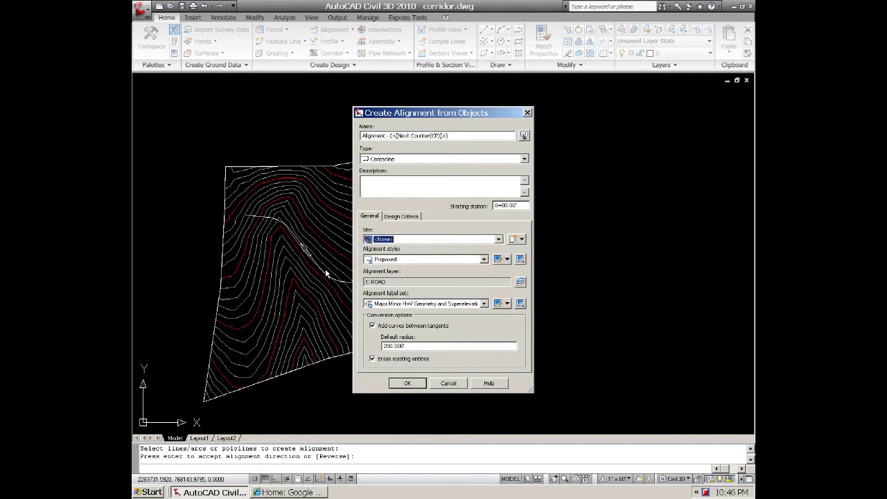
# - Name the alignment rd-1, keep Proposed style, uncheck Add curves between tangents, toggle Erase existing entities
pyautogui.click(461, 138)
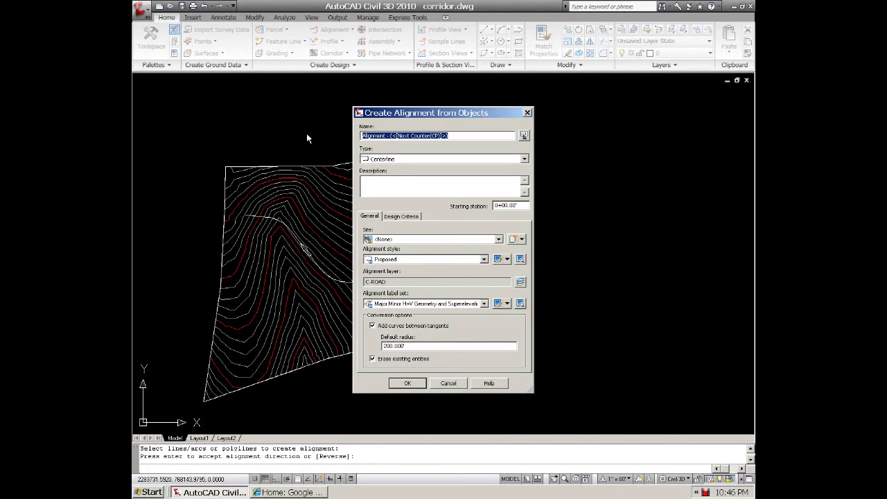
pyautogui.write('rd-1')
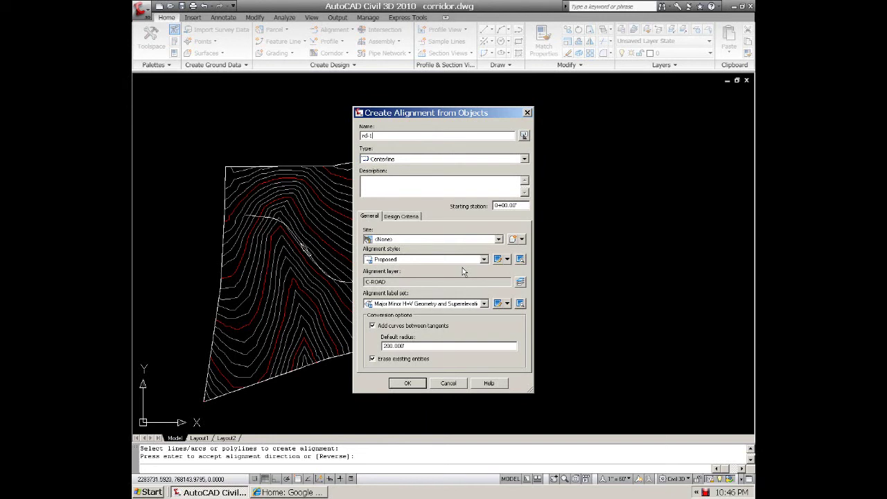
pyautogui.click(483, 259)
pyautogui.click(441, 273)
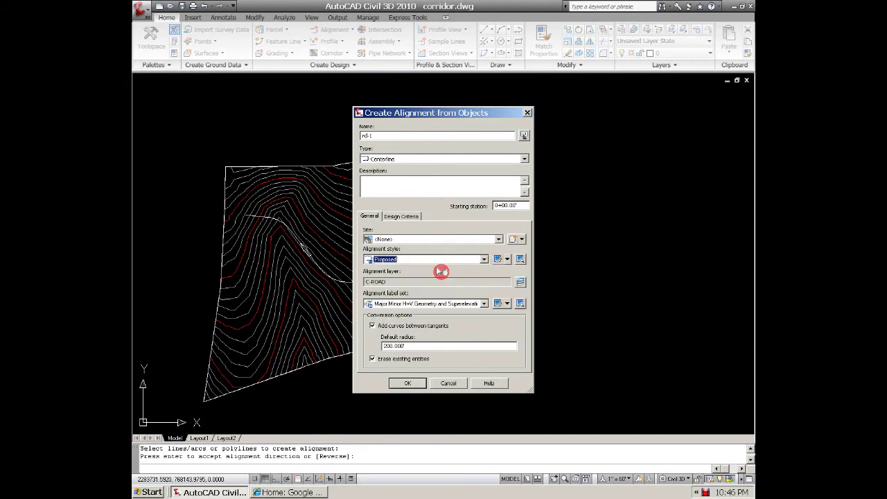
pyautogui.click(373, 325)
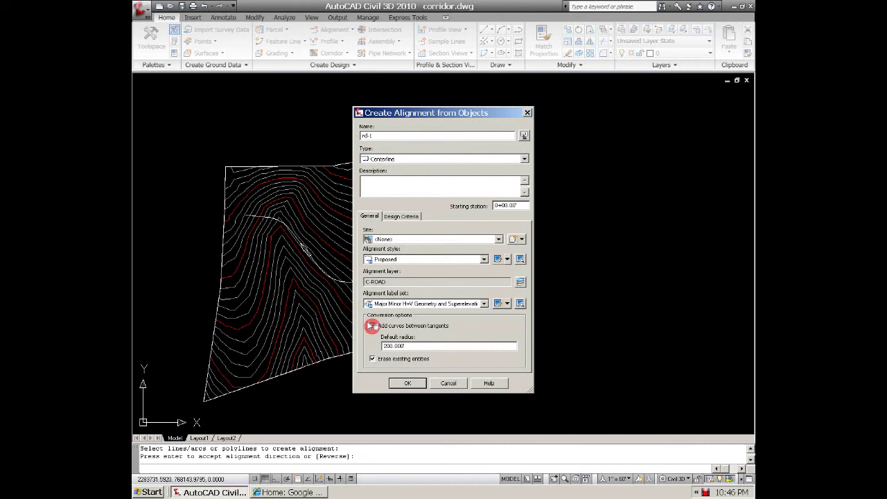
pyautogui.click(373, 358)
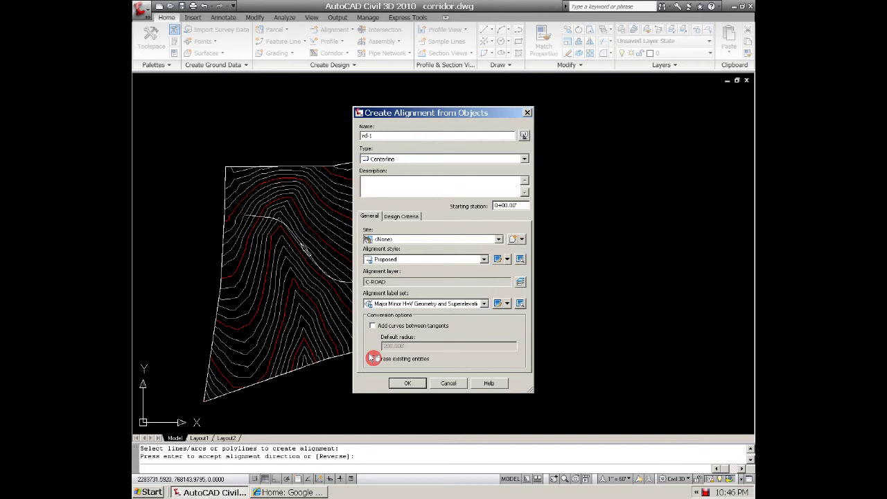
# - Confirm alignment rd-1, then open Edit Alignment Labels from one of its station labels
pyautogui.click(407, 383)
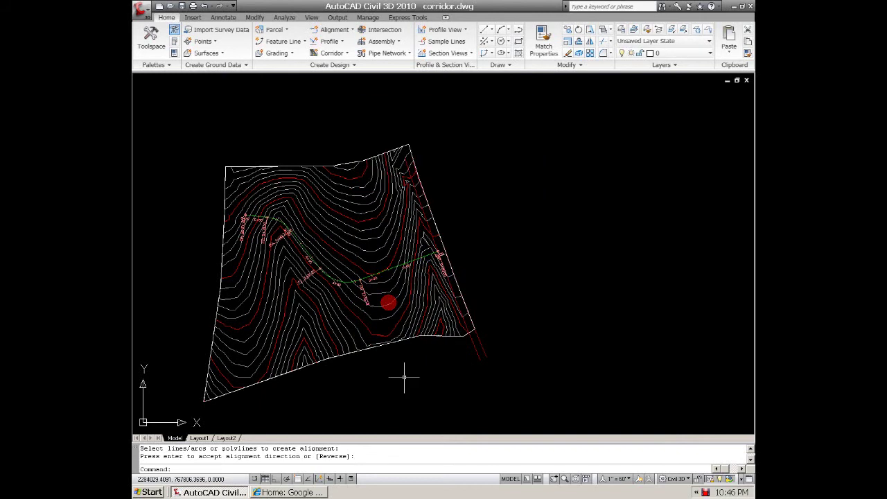
pyautogui.scroll(-2, 380, 284)
pyautogui.scroll(5, 380, 284)
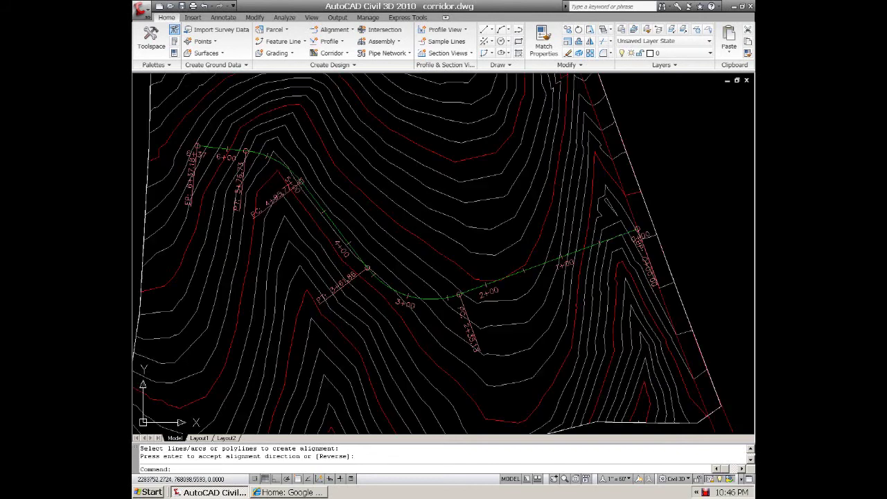
pyautogui.click(465, 312)
pyautogui.rightClick(466, 312)
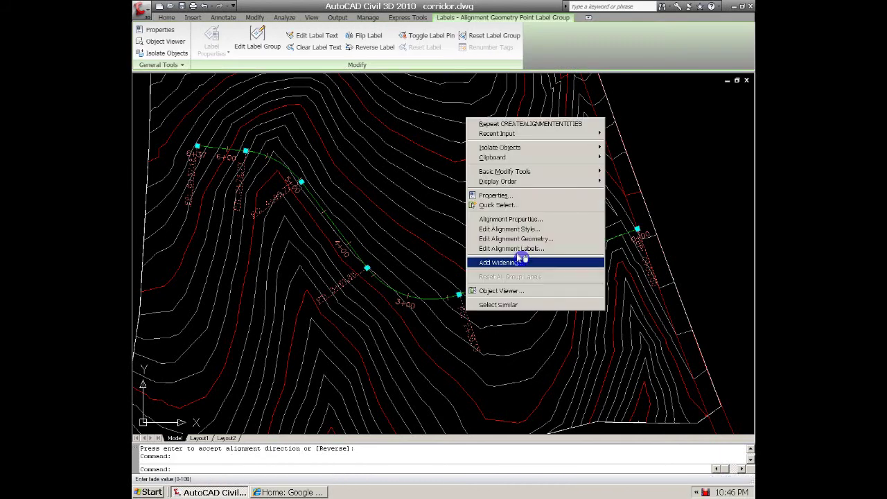
pyautogui.click(513, 248)
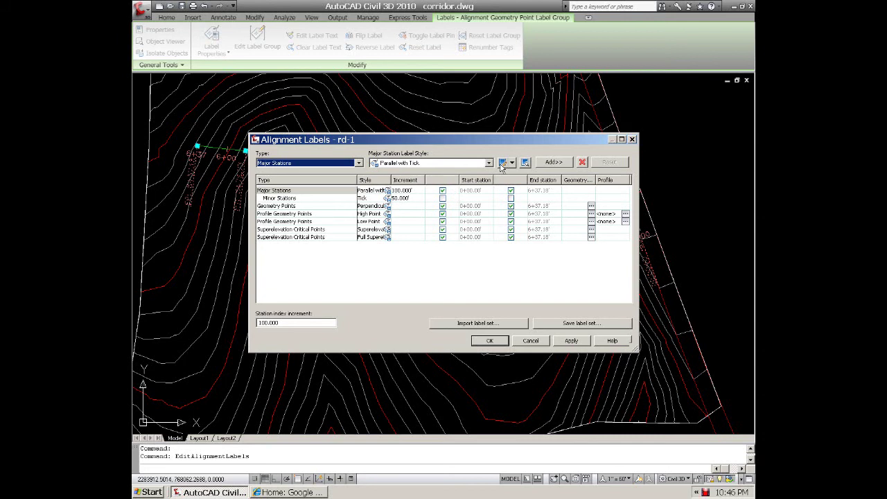
# - Set the Major Stations label text color to red in the Label Style Composer
pyautogui.click(358, 163)
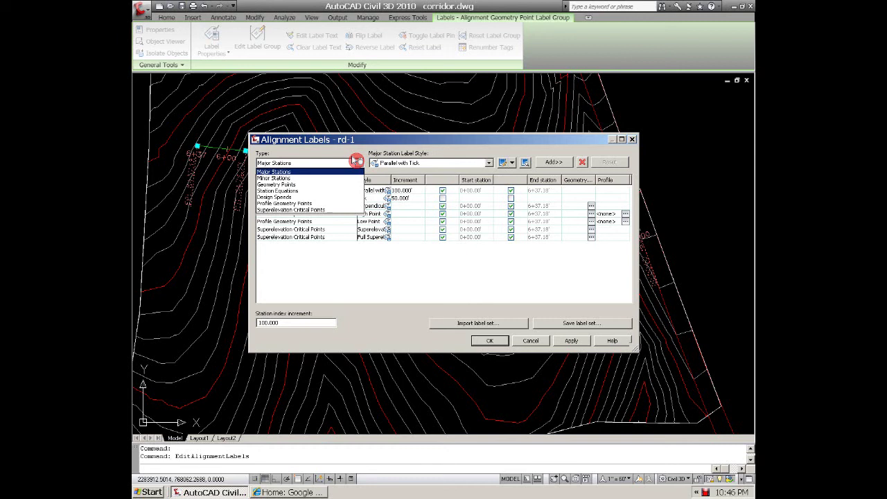
pyautogui.click(471, 158)
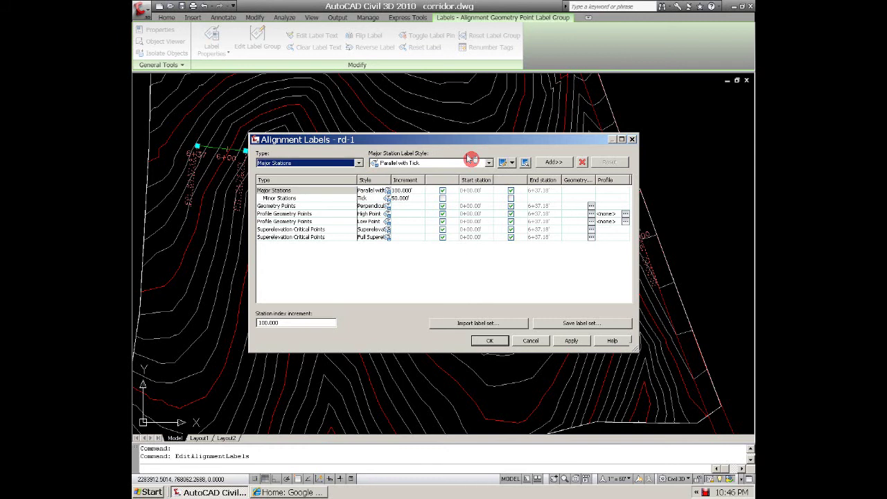
pyautogui.click(504, 162)
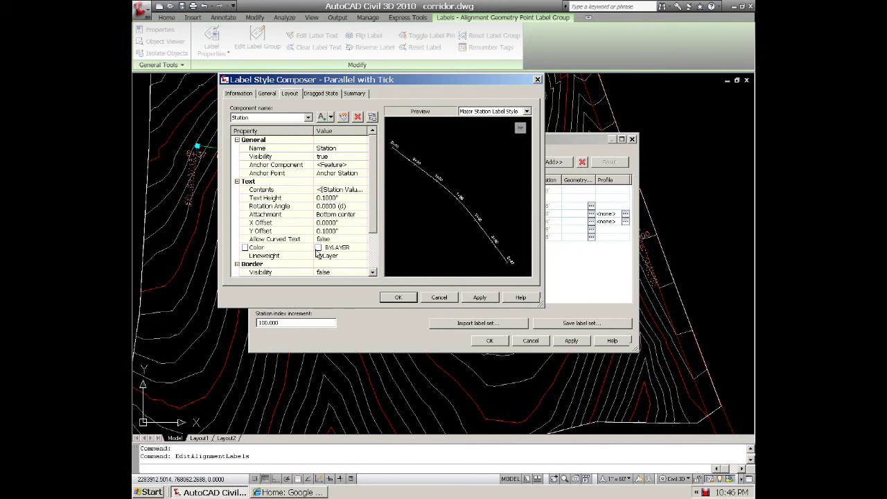
pyautogui.click(318, 247)
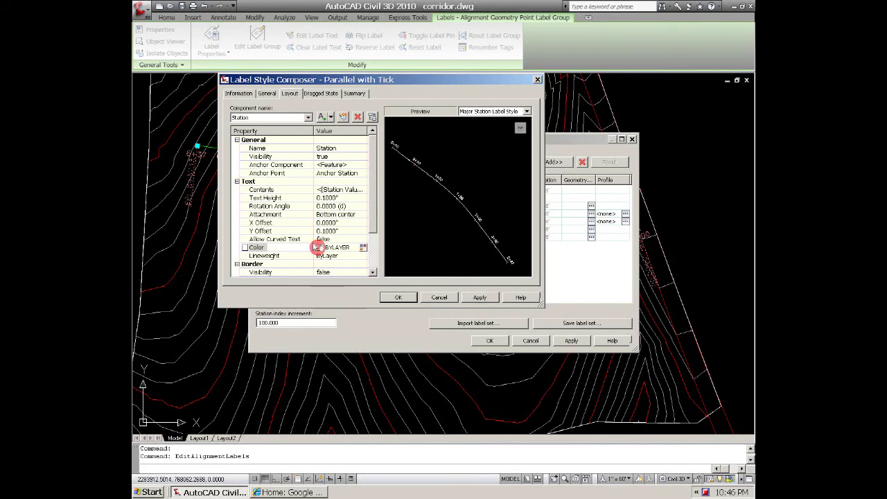
pyautogui.click(362, 248)
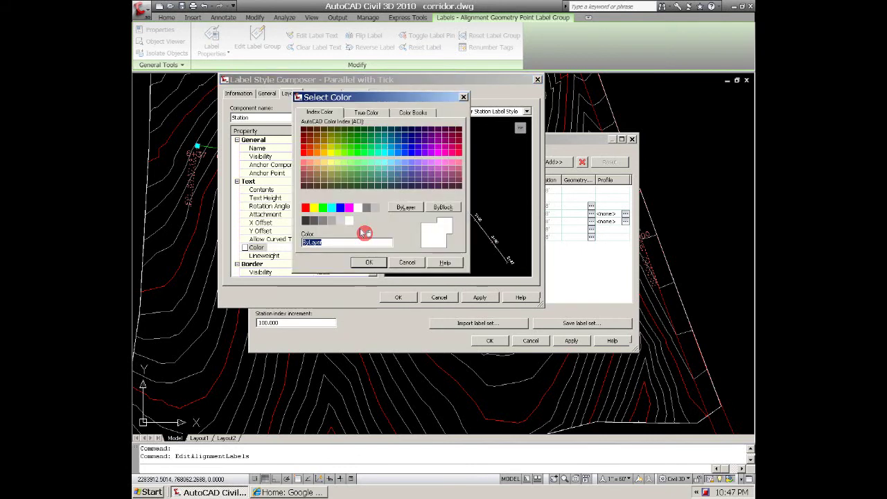
pyautogui.click(306, 208)
pyautogui.click(368, 262)
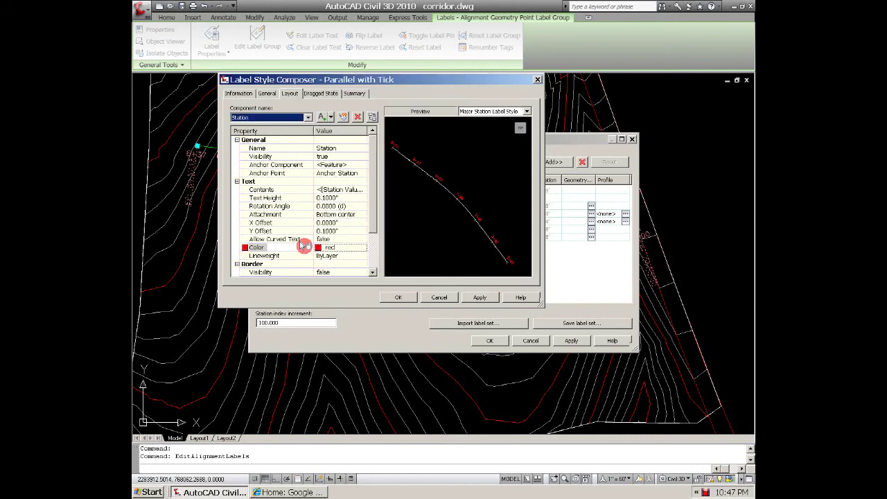
# - Check the Tick component's color, then OK both label dialogs to apply the settings
pyautogui.click(309, 118)
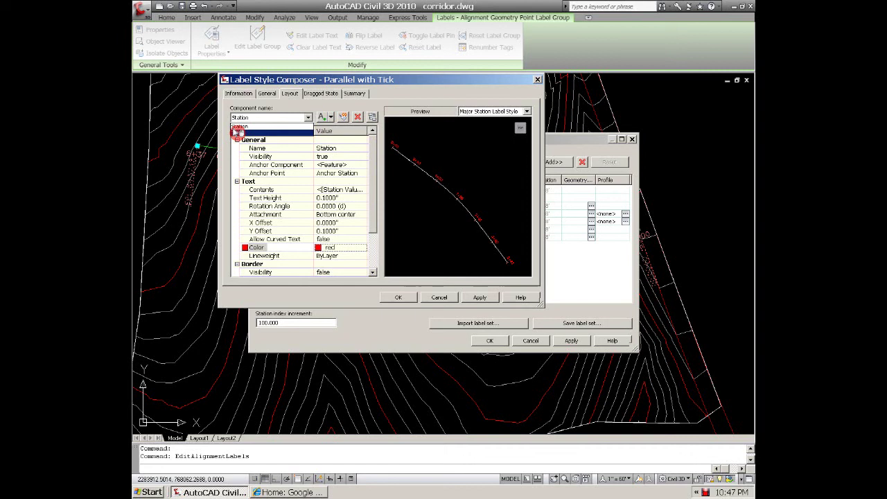
pyautogui.click(323, 201)
pyautogui.click(317, 206)
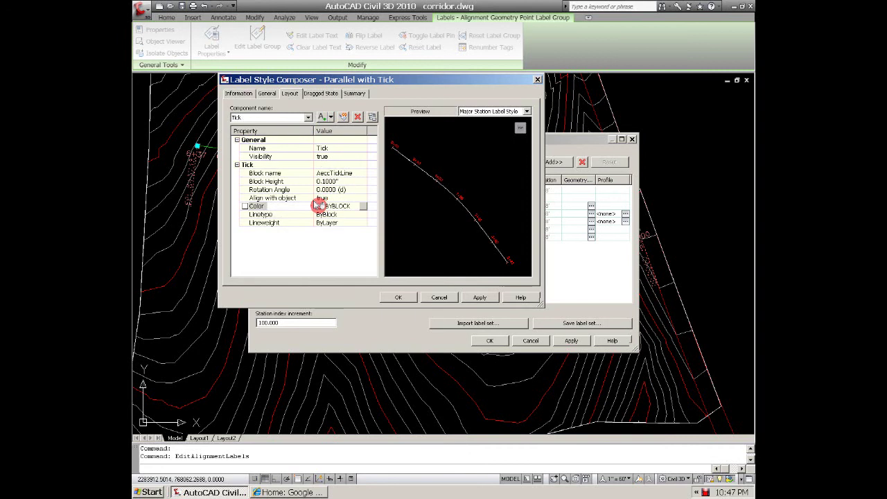
pyautogui.click(347, 206)
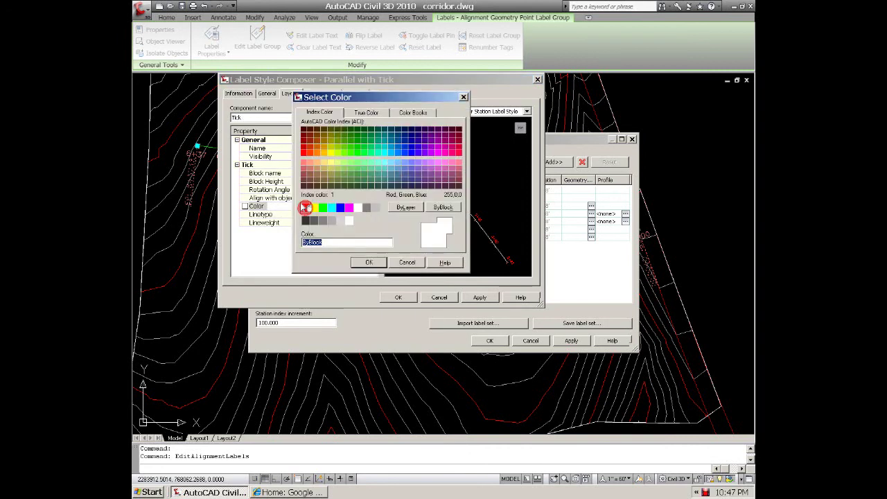
pyautogui.click(407, 262)
pyautogui.click(398, 297)
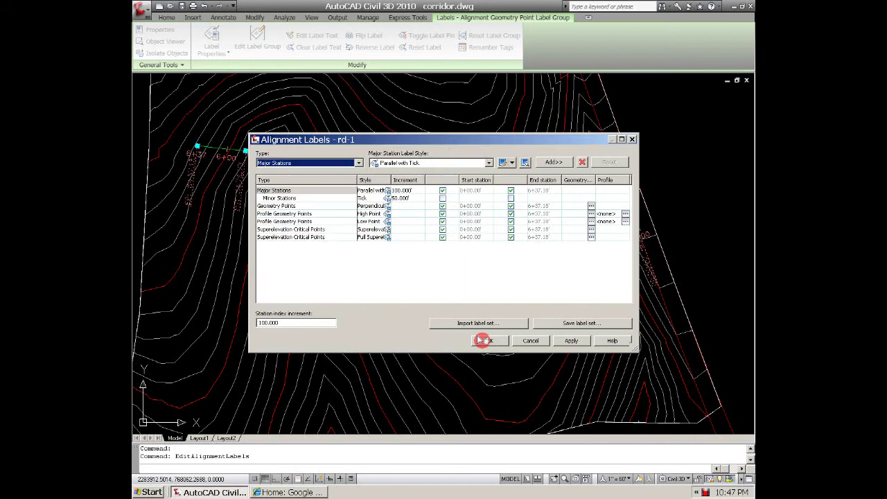
pyautogui.click(483, 340)
# - Select rd-1 and drag its curve grip to reshape the bend
pyautogui.press('Escape')
pyautogui.scroll(-1, 395, 260)
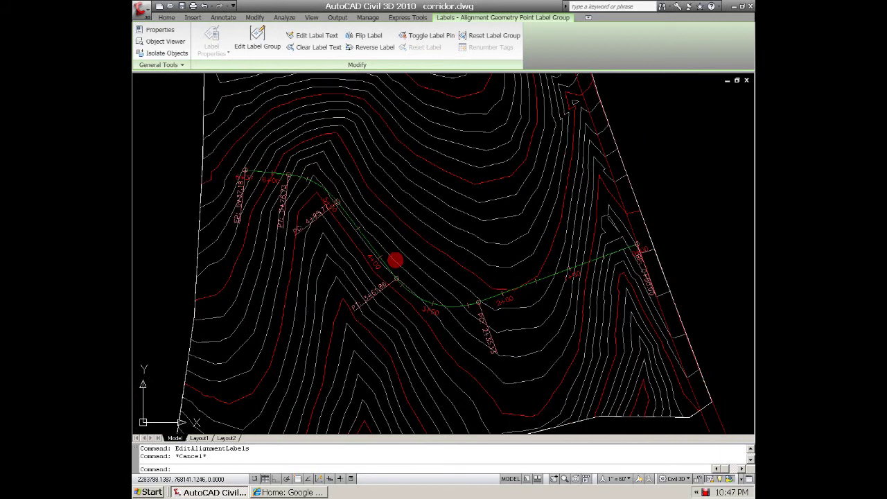
pyautogui.scroll(2, 395, 260)
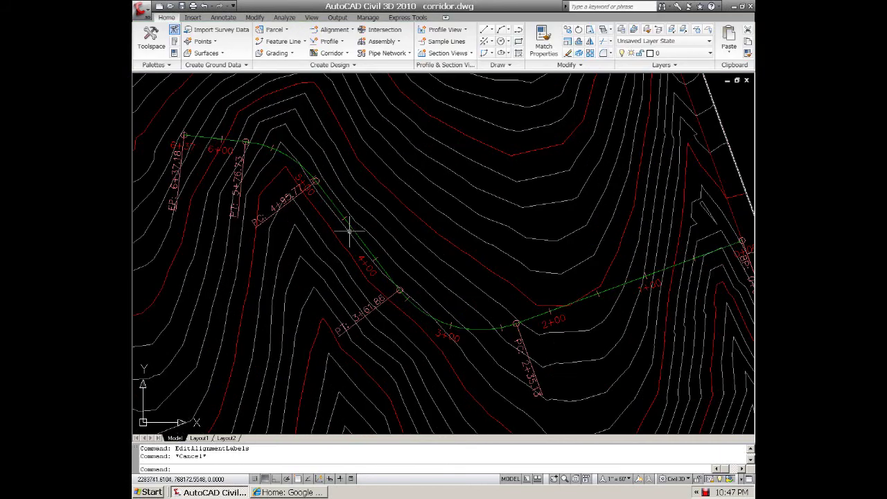
pyautogui.scroll(-5, 349, 231)
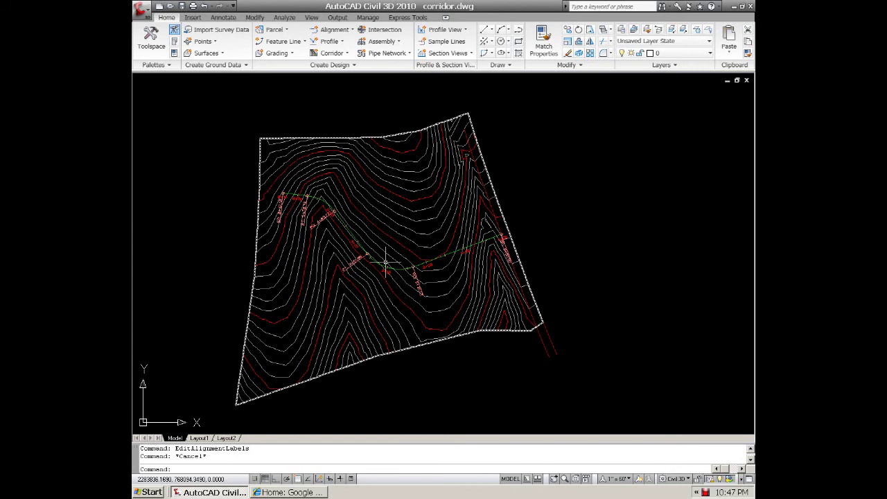
pyautogui.scroll(2, 356, 246)
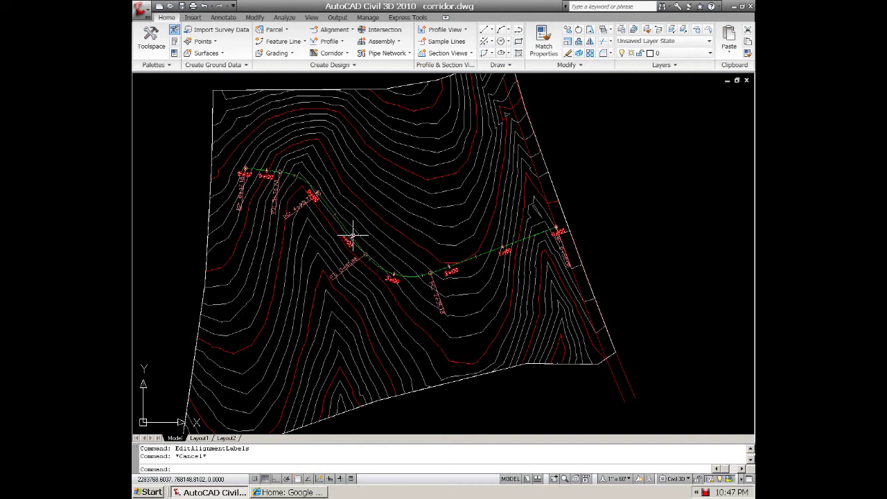
pyautogui.click(344, 229)
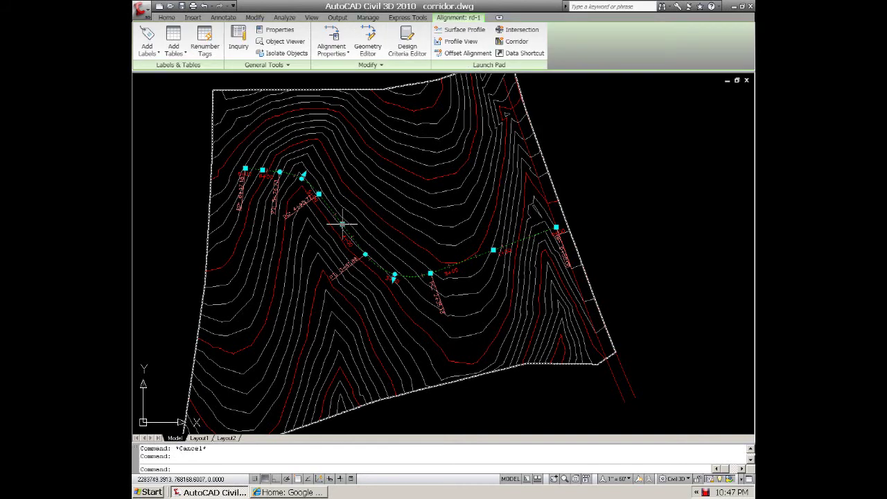
pyautogui.scroll(2, 311, 178)
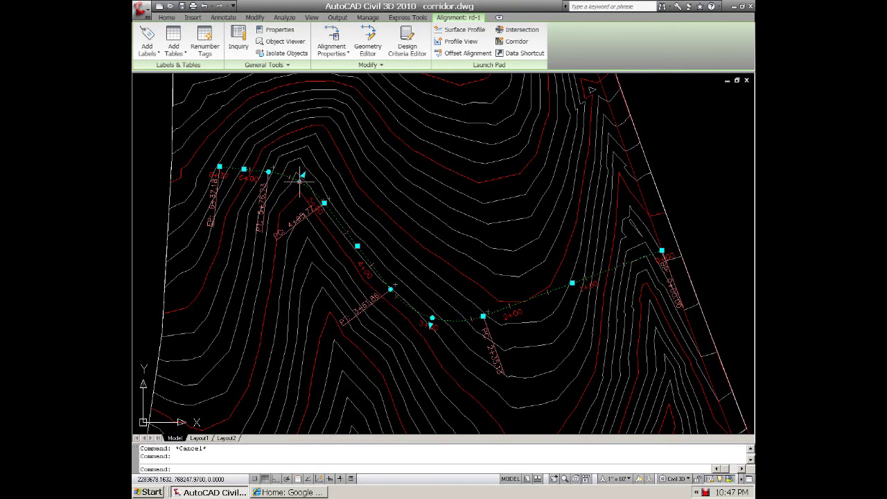
pyautogui.click(302, 176)
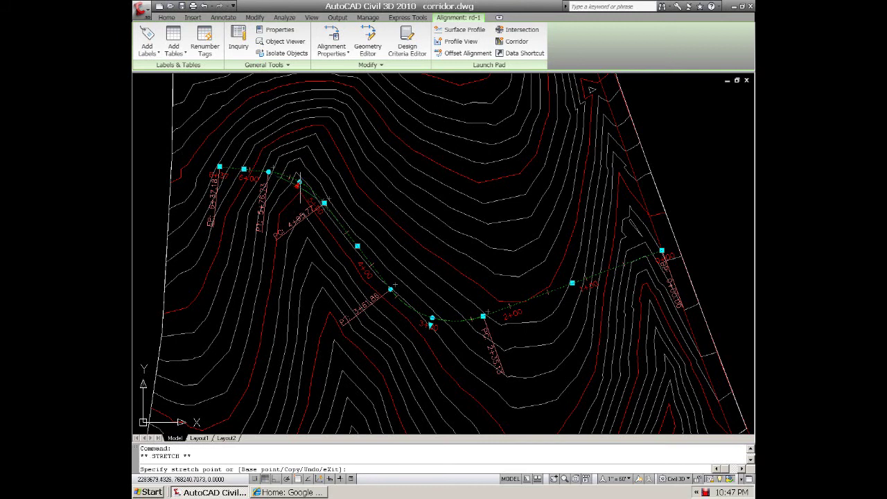
pyautogui.click(298, 187)
pyautogui.press('Escape')
pyautogui.scroll(-3, 300, 207)
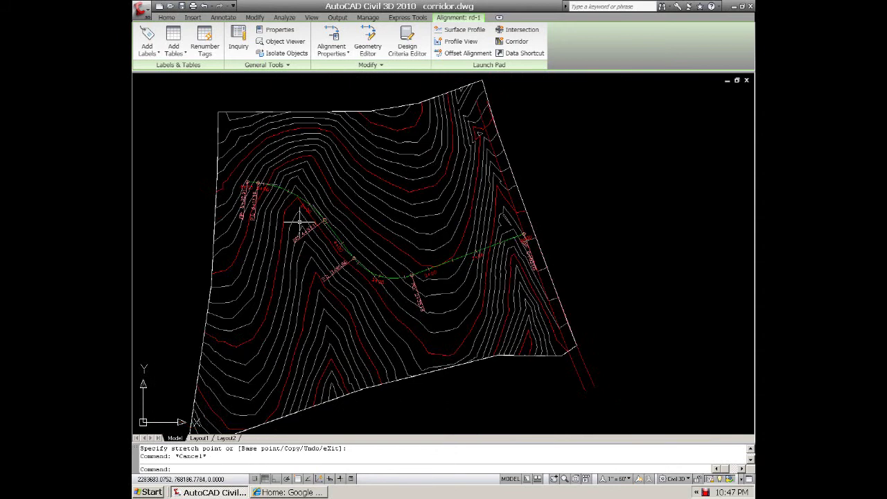
pyautogui.scroll(2, 517, 237)
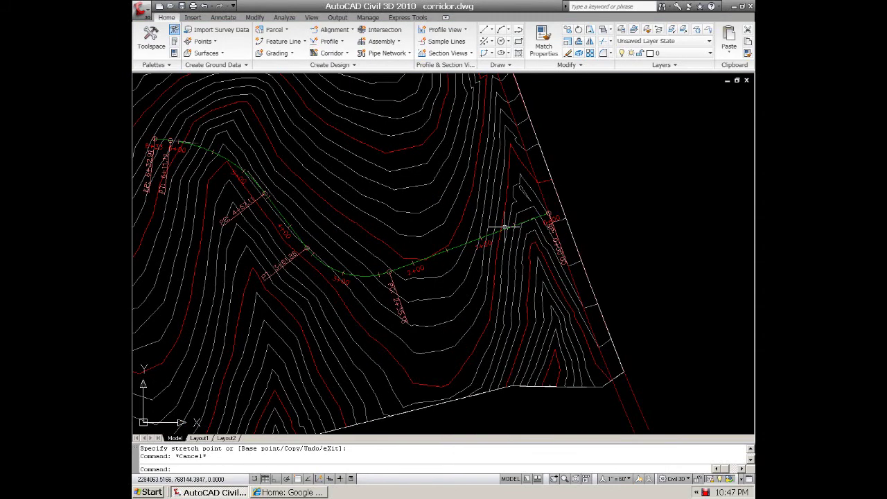
# - Drag the alignment's end grip toward the upper right
pyautogui.click(527, 223)
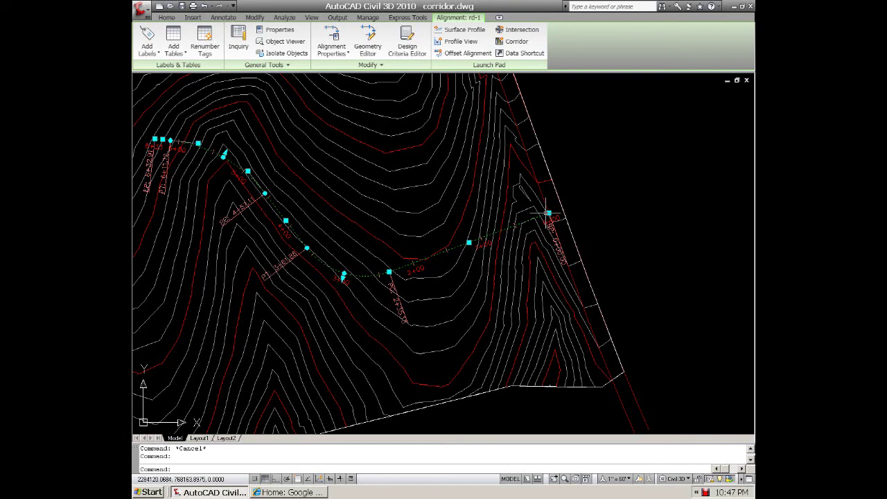
pyautogui.click(548, 214)
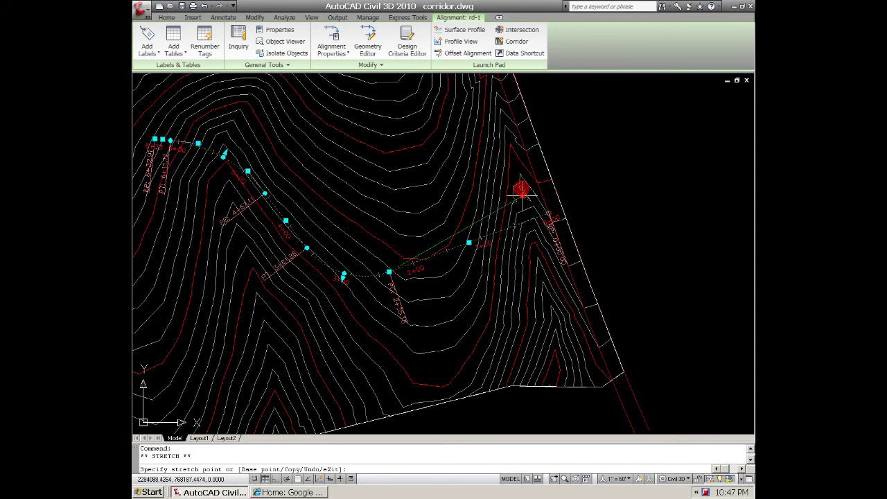
pyautogui.click(526, 149)
pyautogui.press('Escape')
pyautogui.scroll(-4, 393, 256)
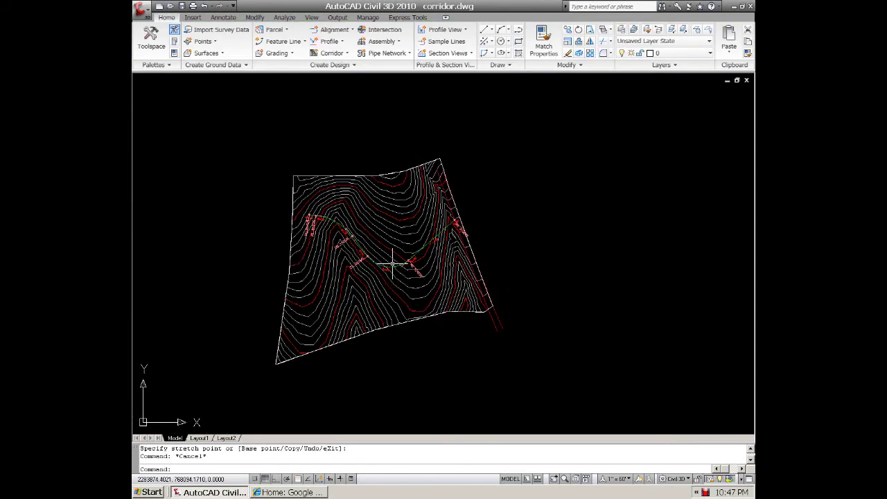
pyautogui.scroll(2, 392, 264)
# - Erase the red station labels, then erase the rd-1 alignment itself
pyautogui.write('e')
pyautogui.press('Return')
pyautogui.click(413, 258)
pyautogui.press('Return')
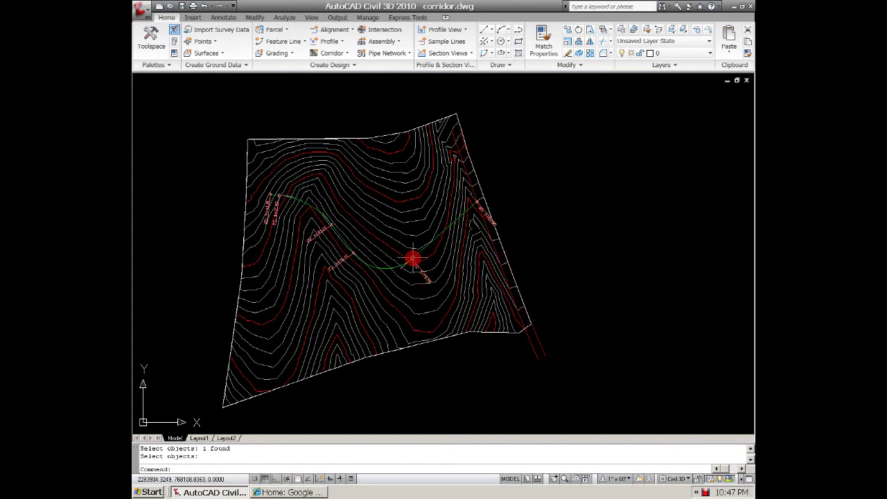
pyautogui.press('Escape')
pyautogui.write('e')
pyautogui.press('Return')
pyautogui.click(381, 263)
pyautogui.press('Return')
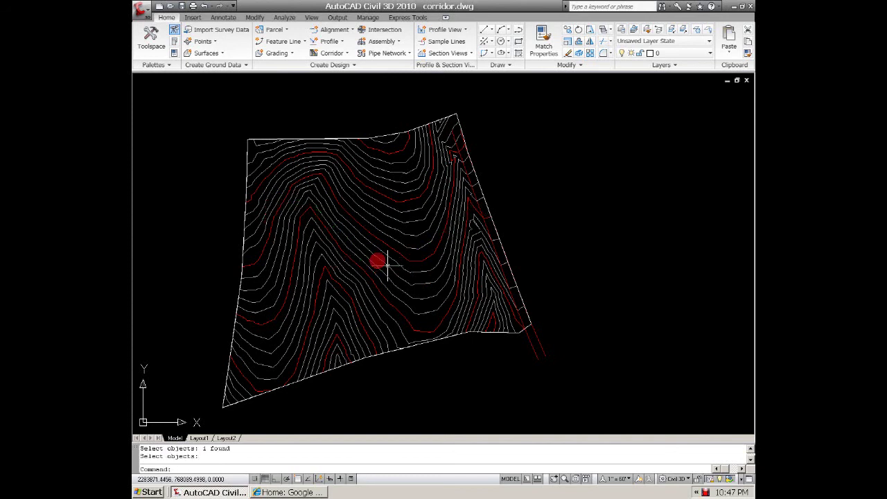
pyautogui.press('Escape')
pyautogui.scroll(-4, 309, 244)
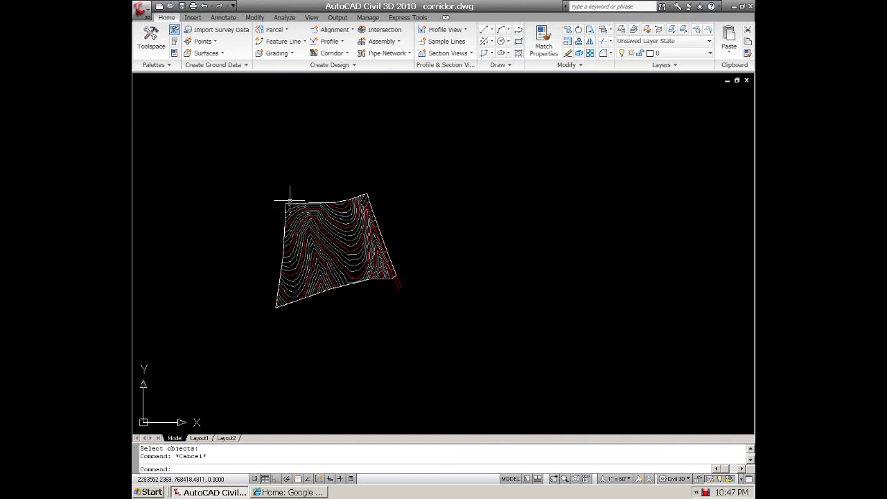
pyautogui.scroll(2, 290, 201)
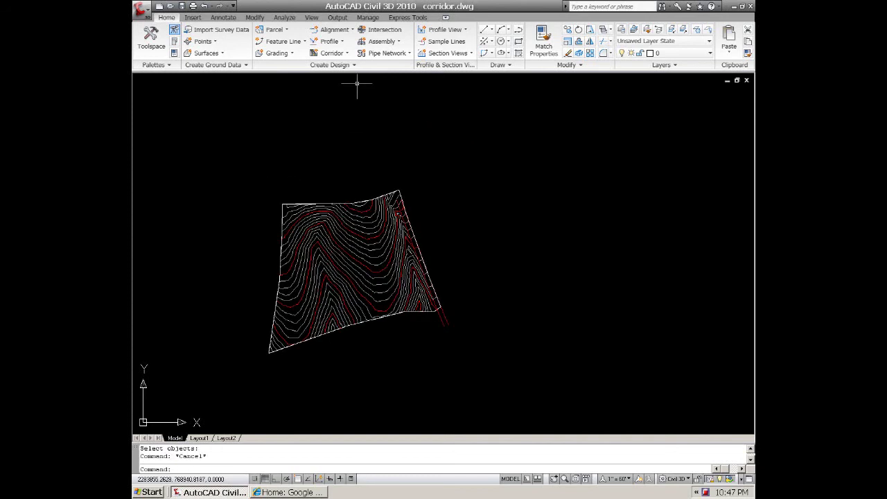
# - Create a layout alignment named road-1 and open its Tangent-Tangent drawing options
pyautogui.click(352, 31)
pyautogui.click(343, 45)
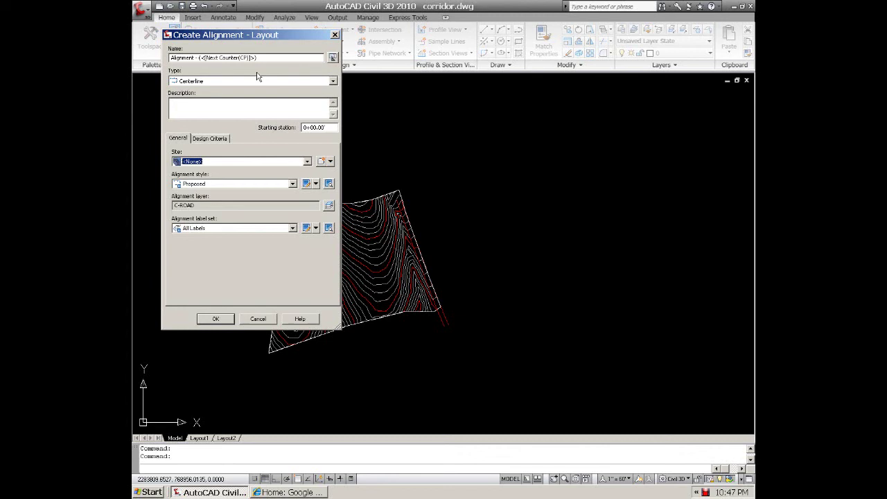
pyautogui.click(270, 57)
pyautogui.doubleClick(270, 56)
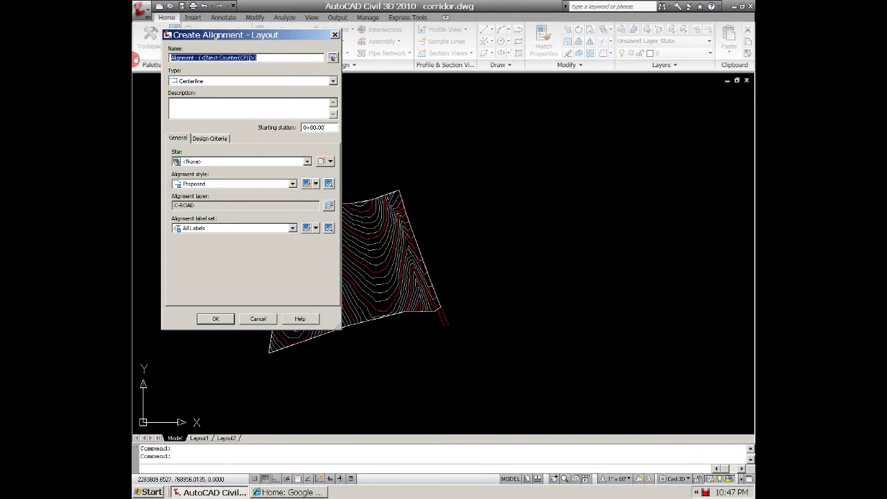
pyautogui.write('road-1')
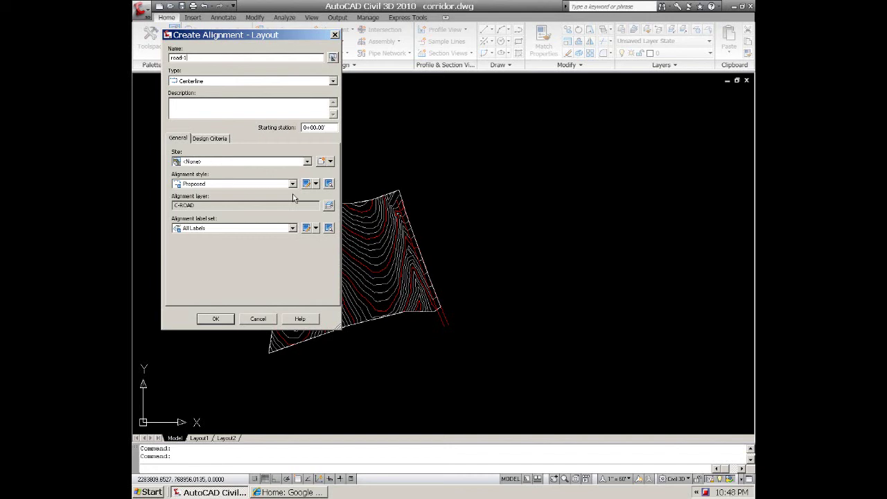
pyautogui.click(215, 318)
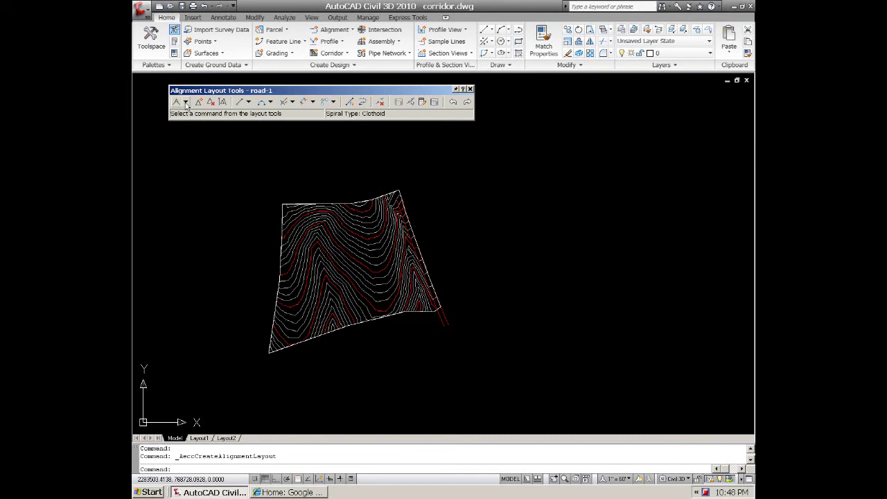
pyautogui.click(185, 101)
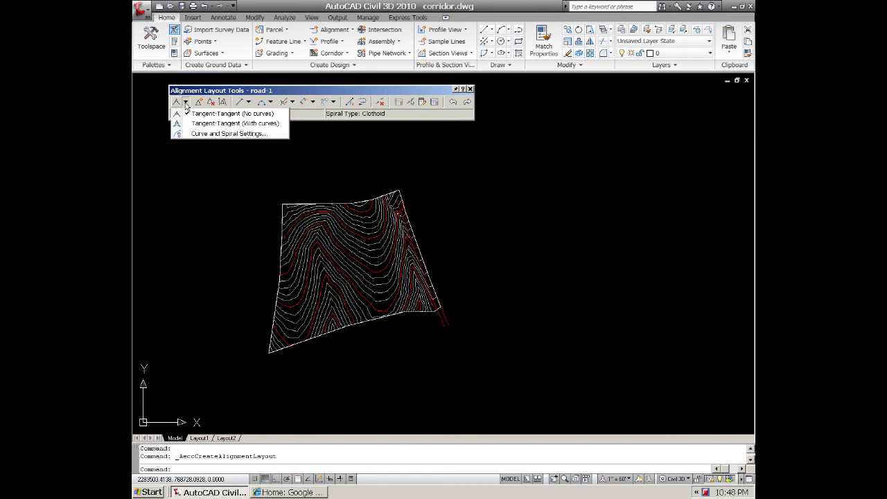
# - Keep curves on at 200' default radius and choose Tangent-Tangent (With curves)
pyautogui.click(201, 136)
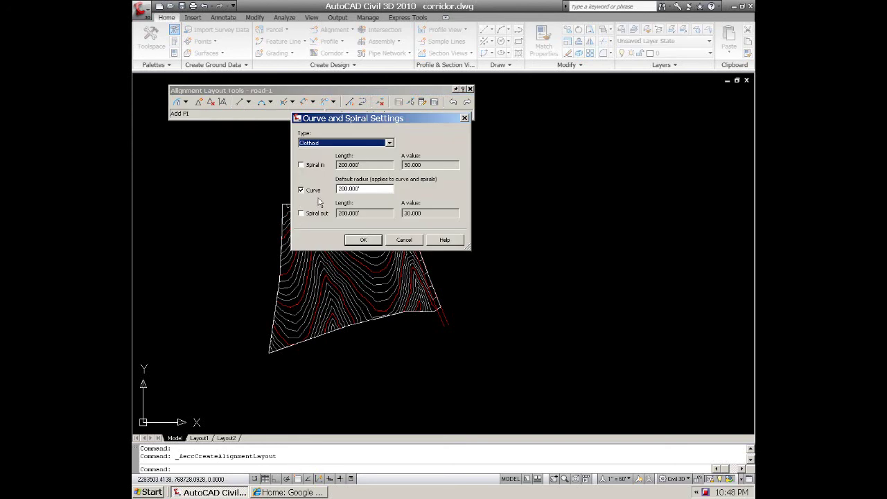
pyautogui.click(375, 242)
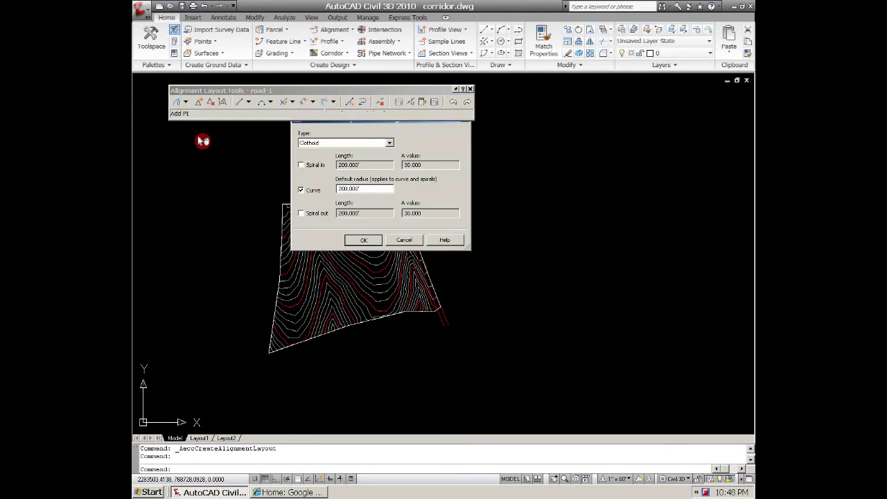
pyautogui.click(184, 102)
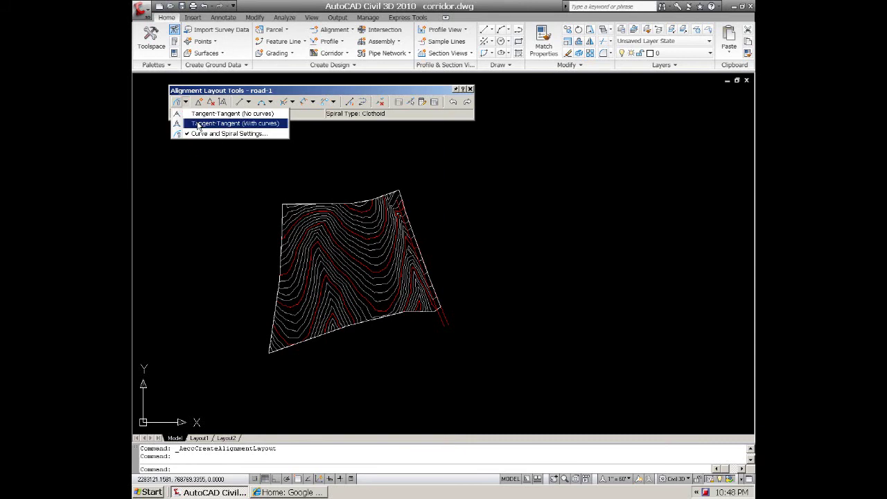
pyautogui.click(198, 124)
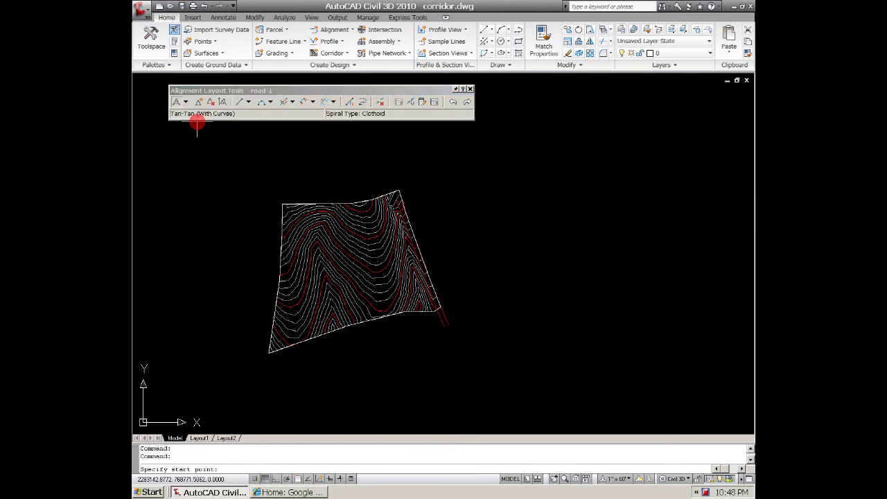
# - Lay out road-1 through three points from the east side to near the west edge
pyautogui.scroll(3, 416, 274)
pyautogui.scroll(2, 420, 269)
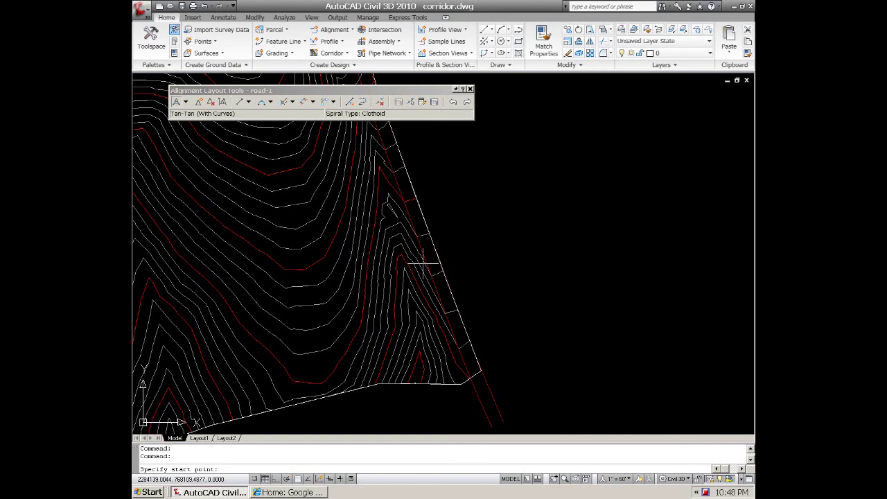
pyautogui.click(423, 265)
pyautogui.scroll(-3, 324, 296)
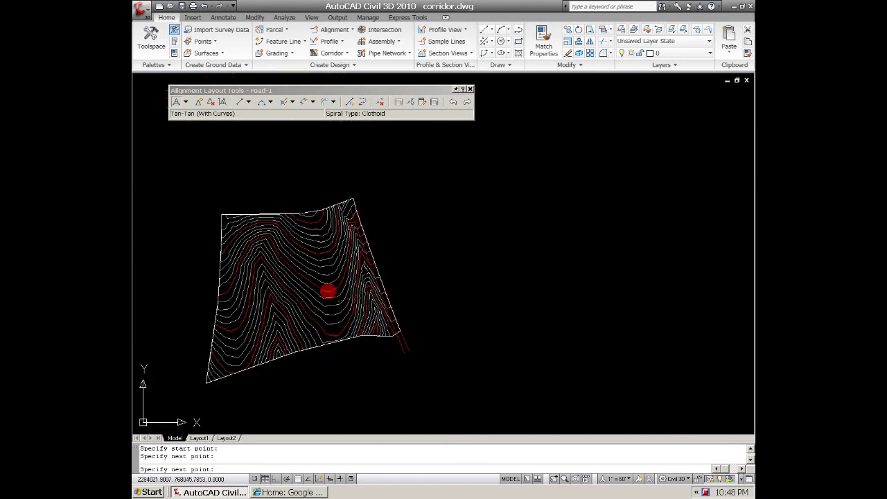
pyautogui.click(327, 291)
pyautogui.click(254, 243)
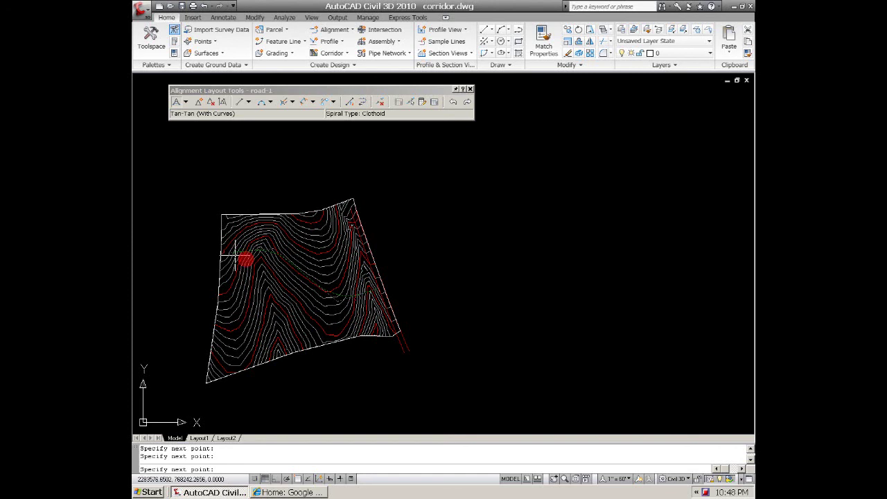
pyautogui.press('Escape')
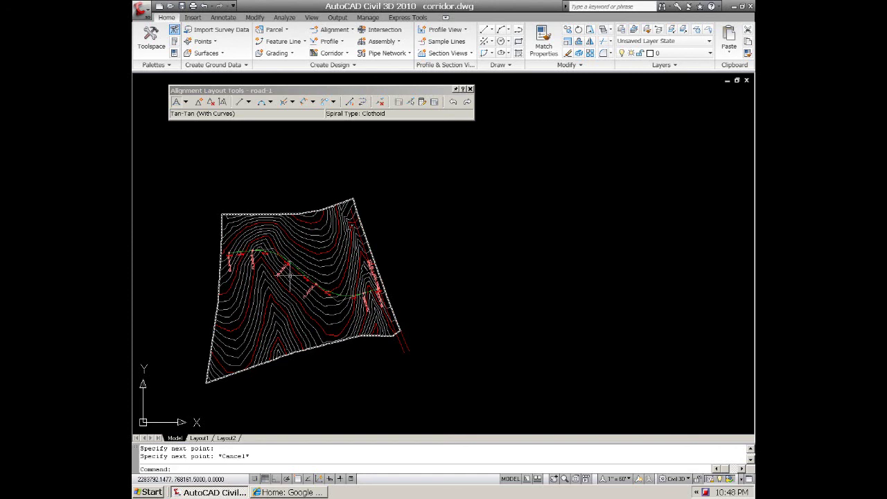
# - Review the laid-out road-1 and close the Alignment Layout Tools
pyautogui.scroll(2, 289, 276)
pyautogui.scroll(2, 292, 280)
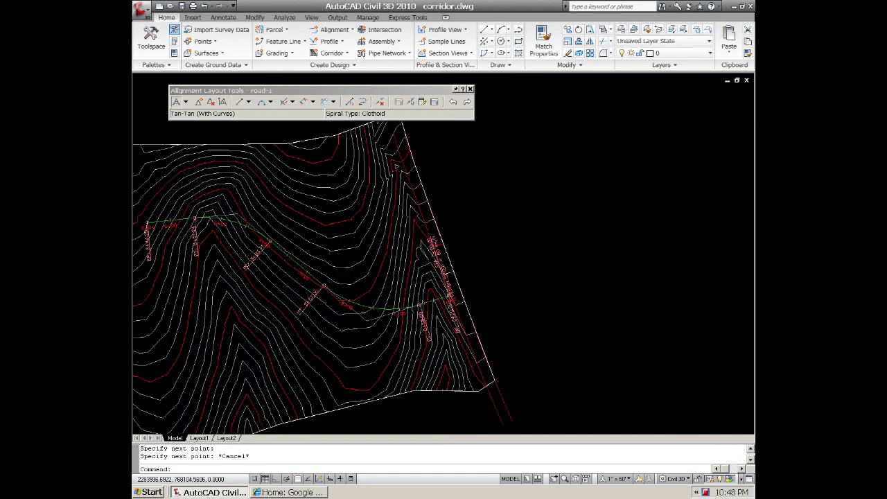
pyautogui.scroll(-2, 299, 289)
pyautogui.scroll(2, 284, 270)
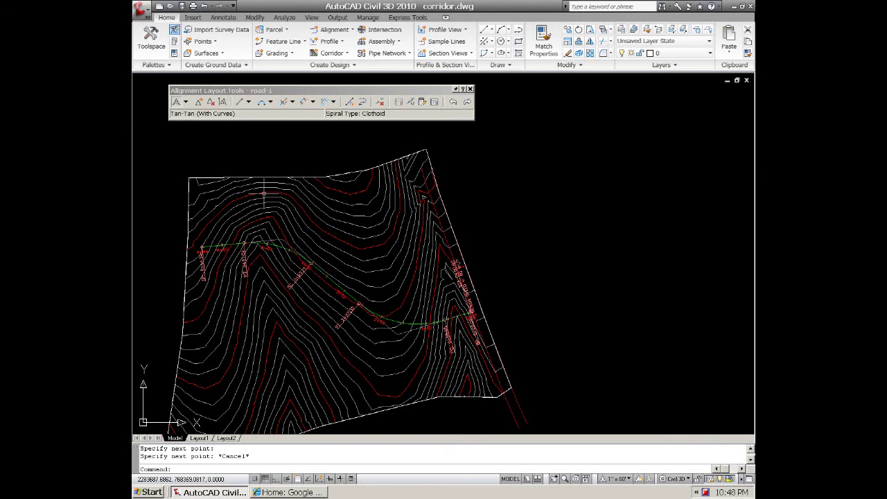
pyautogui.click(185, 102)
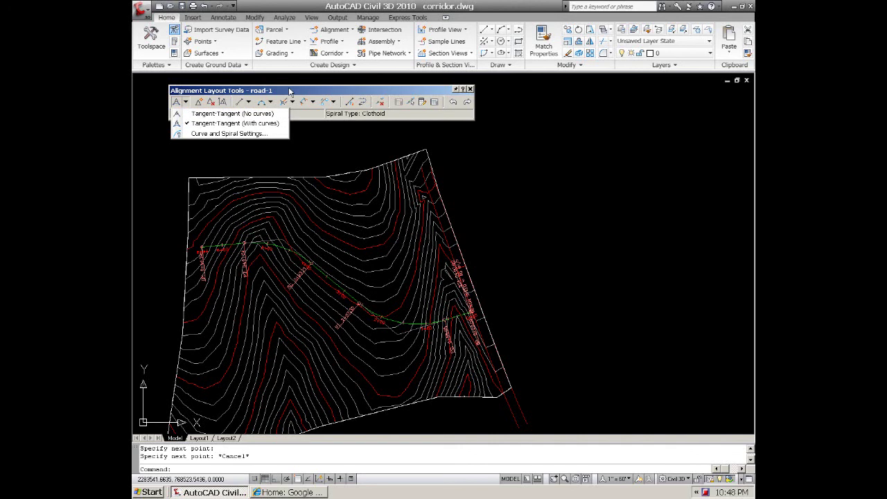
pyautogui.press('Escape')
pyautogui.press('Escape')
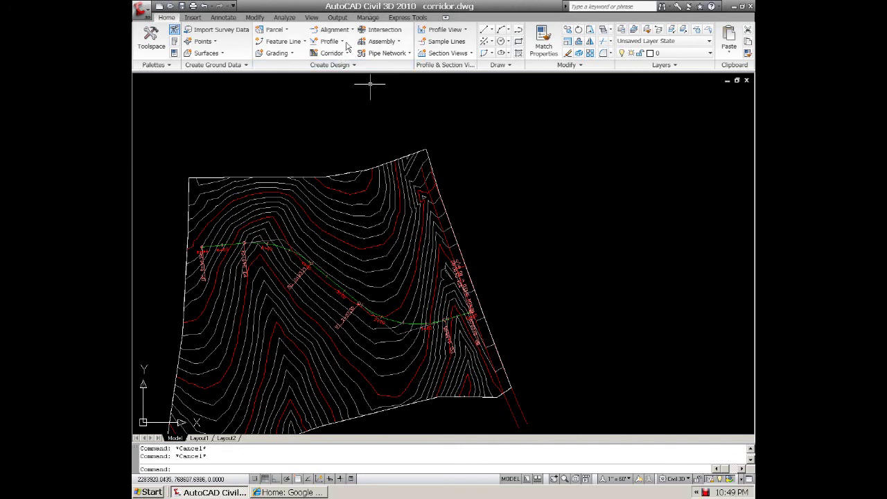
# - Reselect the road-1 alignment and launch its Geometry Editor layout tools
pyautogui.click(345, 292)
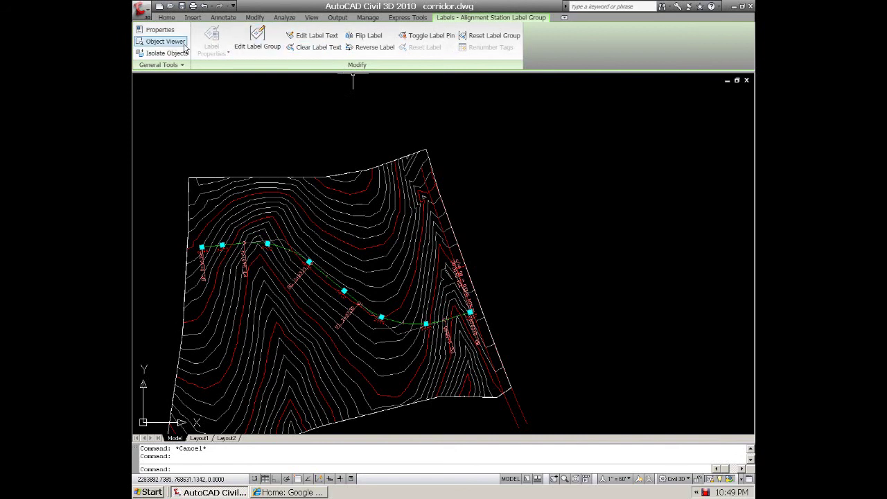
pyautogui.press('Escape')
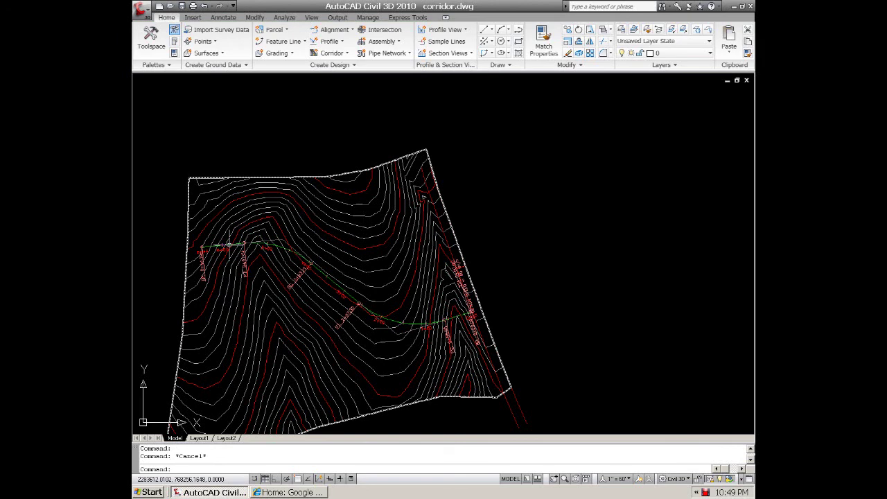
pyautogui.click(227, 244)
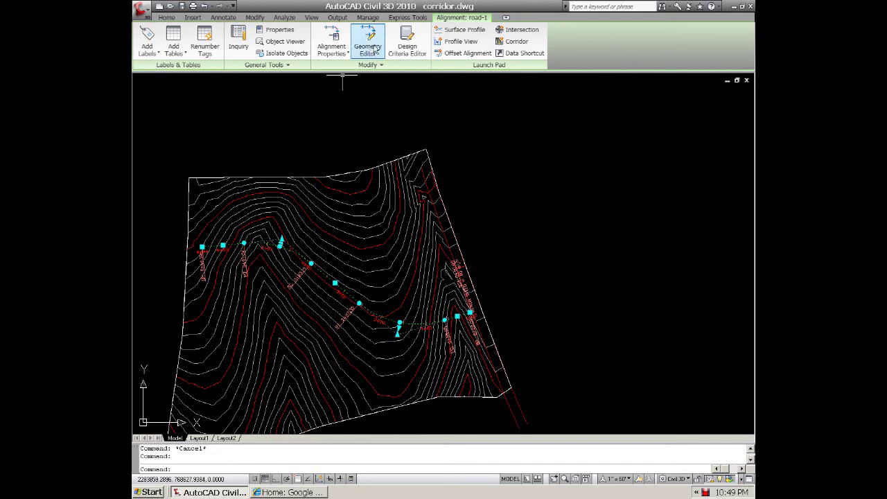
pyautogui.click(375, 50)
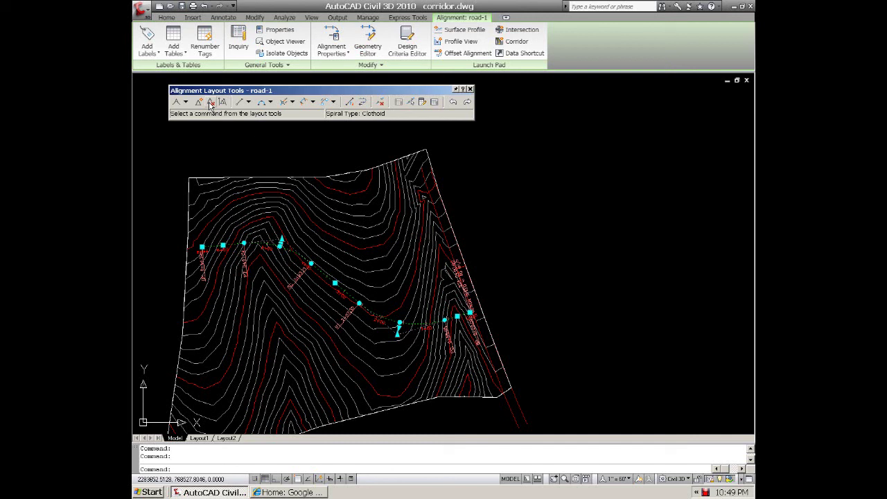
pyautogui.click(211, 102)
pyautogui.click(278, 233)
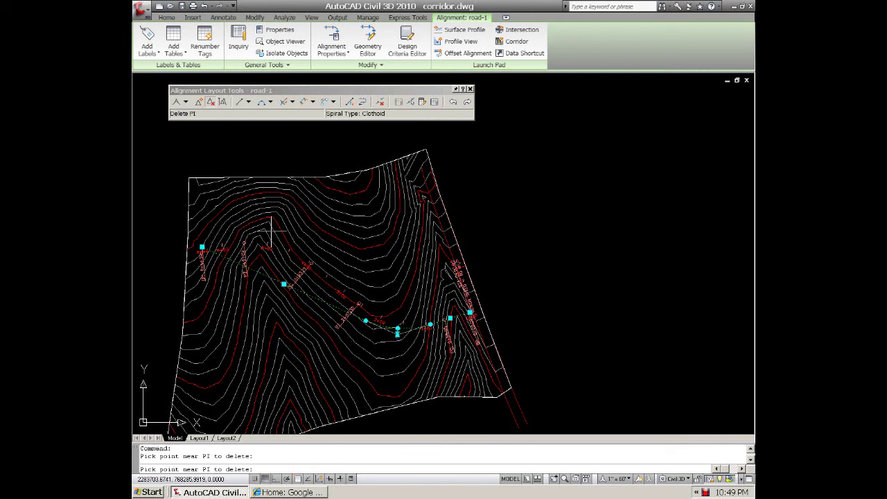
pyautogui.press('Escape')
pyautogui.press('Escape')
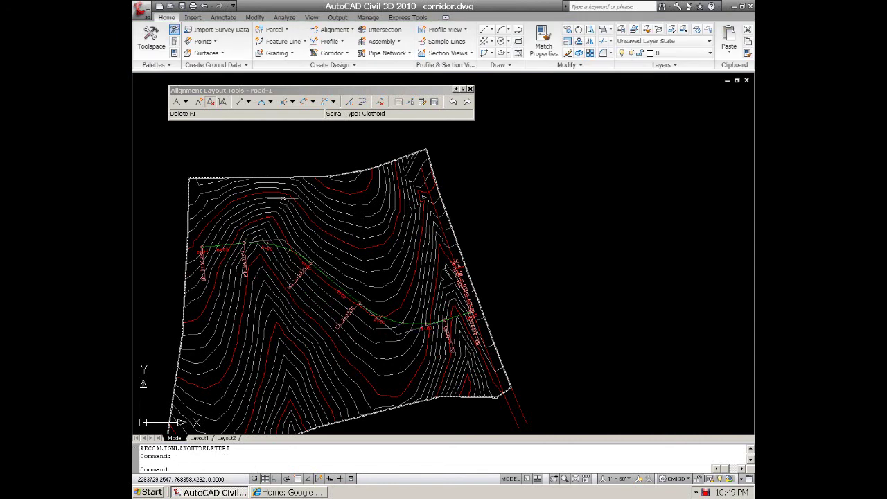
pyautogui.click(198, 102)
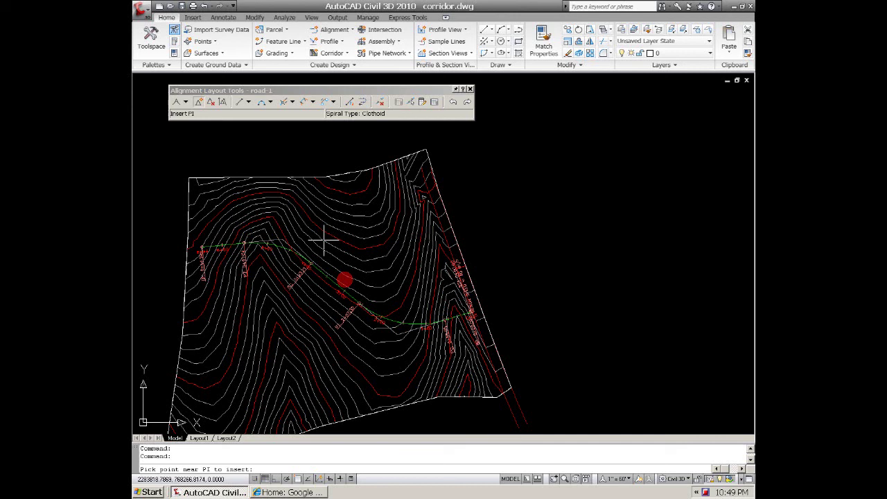
pyautogui.click(350, 286)
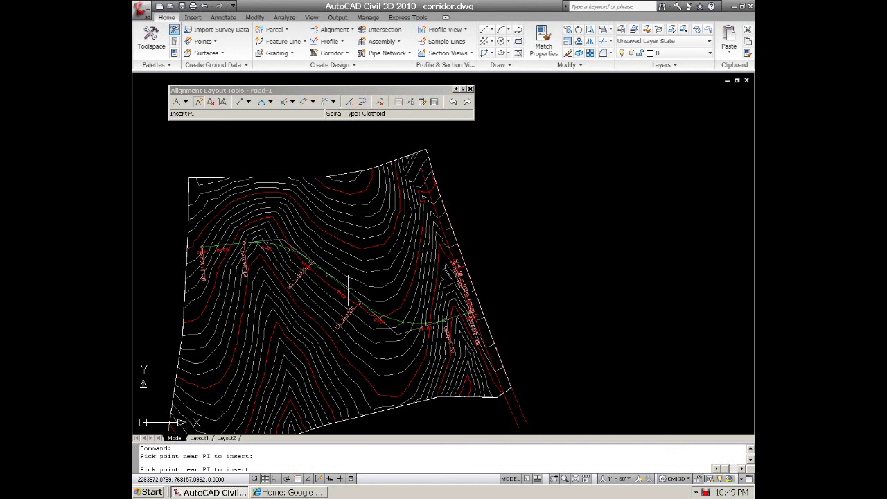
pyautogui.press('Return')
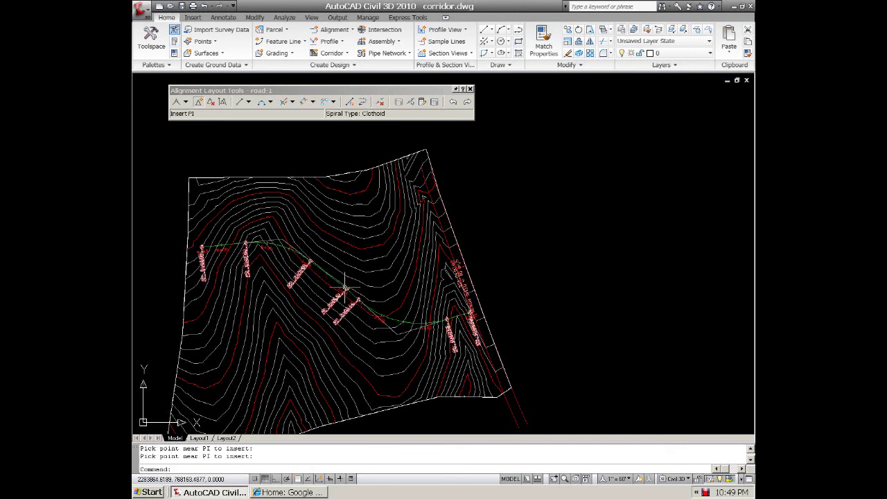
pyautogui.click(345, 285)
pyautogui.click(348, 280)
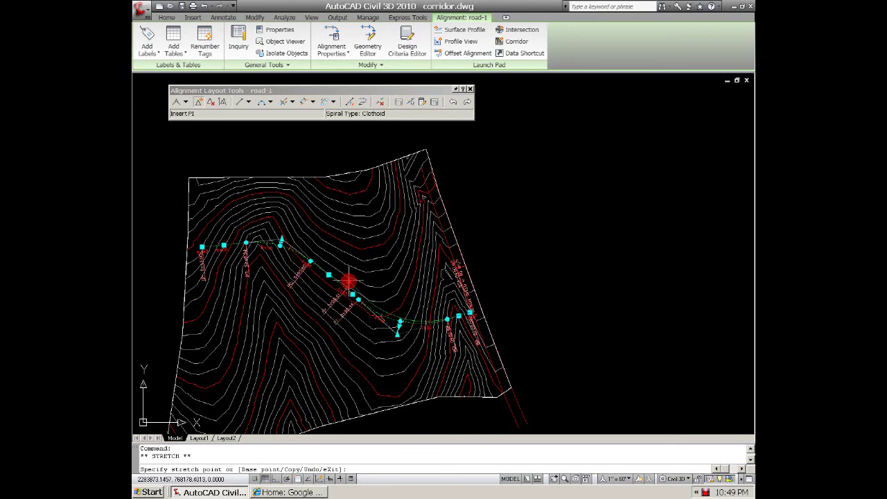
pyautogui.click(349, 282)
pyautogui.press('Escape')
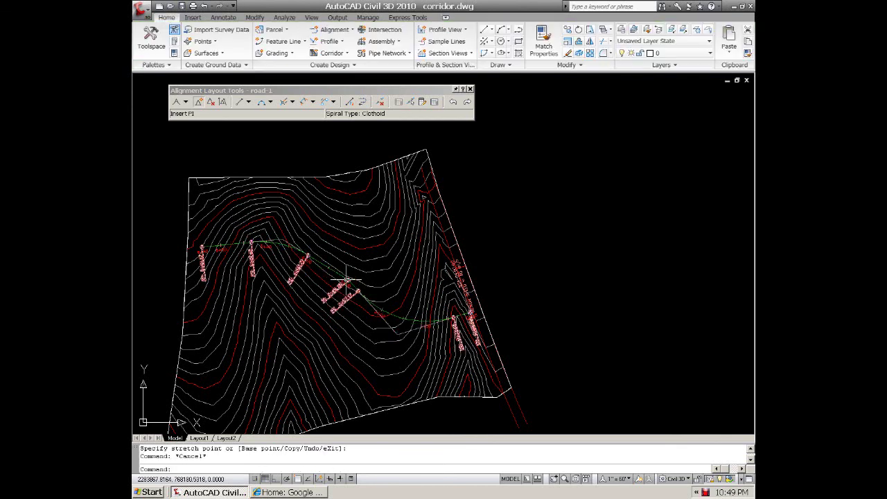
pyautogui.press('Escape')
pyautogui.write('u')
pyautogui.press('Return')
pyautogui.write('u')
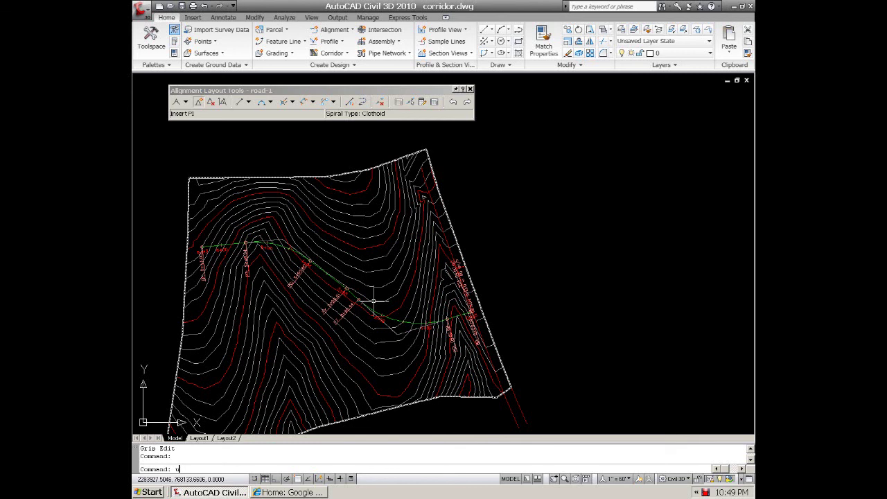
pyautogui.press('Return')
pyautogui.write('u')
pyautogui.press('Return')
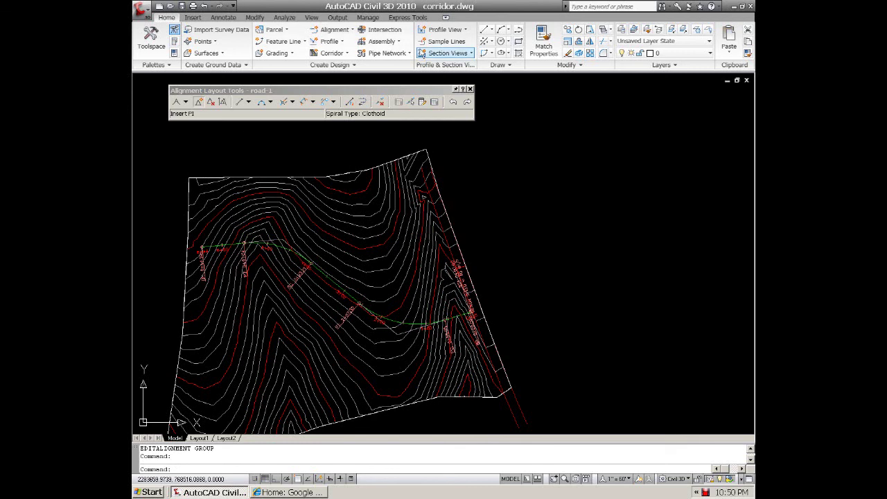
pyautogui.click(288, 248)
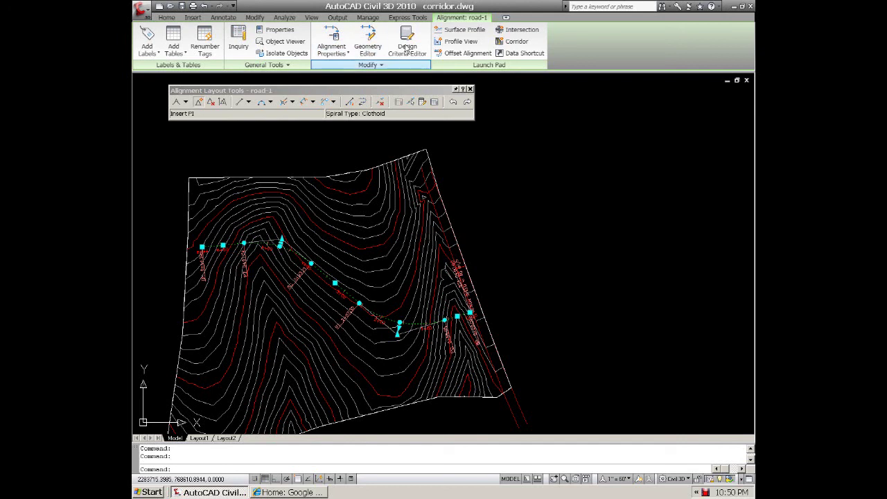
# - In the Alignment Grid View, change the first curve's radius from 200' to 150'
pyautogui.click(434, 101)
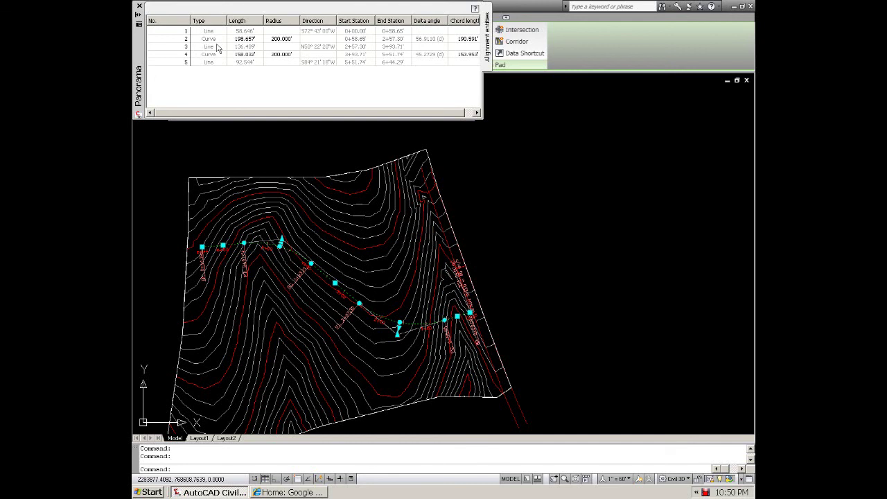
pyautogui.click(292, 38)
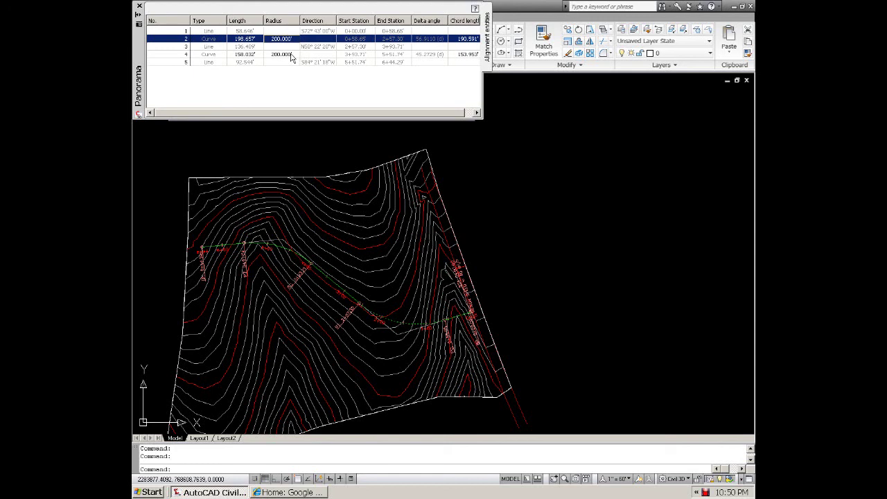
pyautogui.click(291, 38)
pyautogui.click(292, 38)
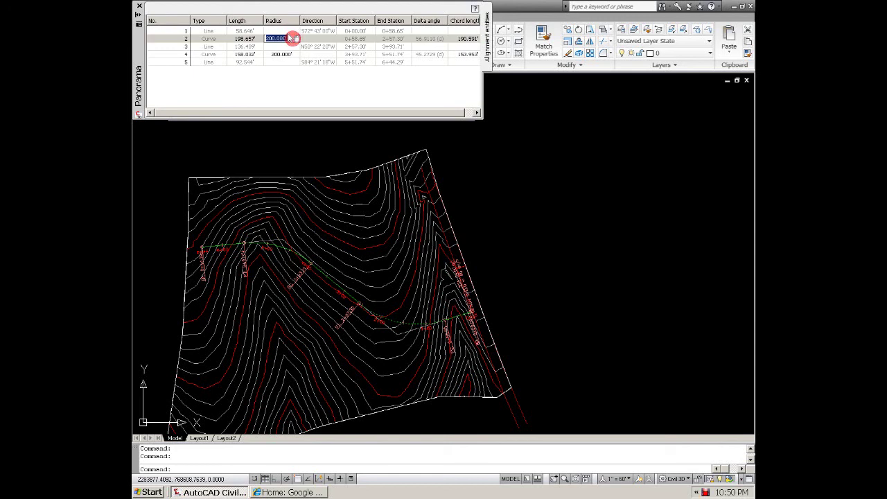
pyautogui.write('150')
pyautogui.press('Return')
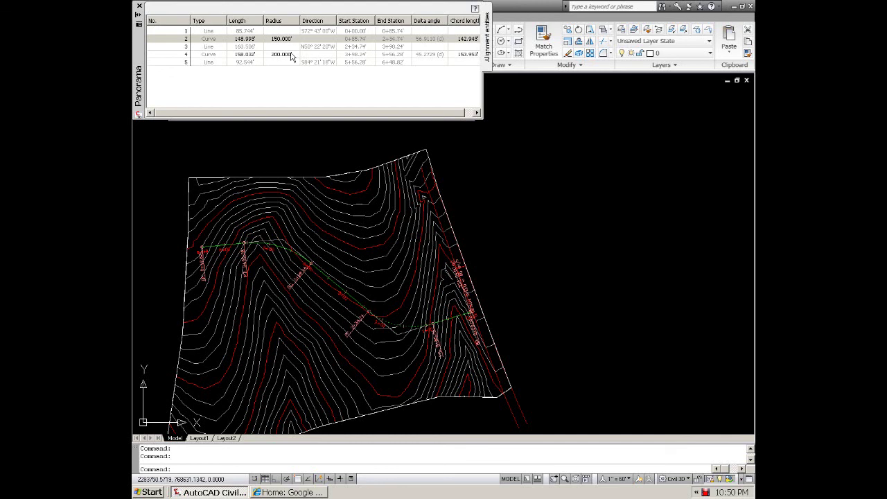
# - Change the second curve's radius to 150' and close the Panorama grid
pyautogui.click(290, 56)
pyautogui.moveTo(291, 55); pyautogui.dragTo(216, 55)
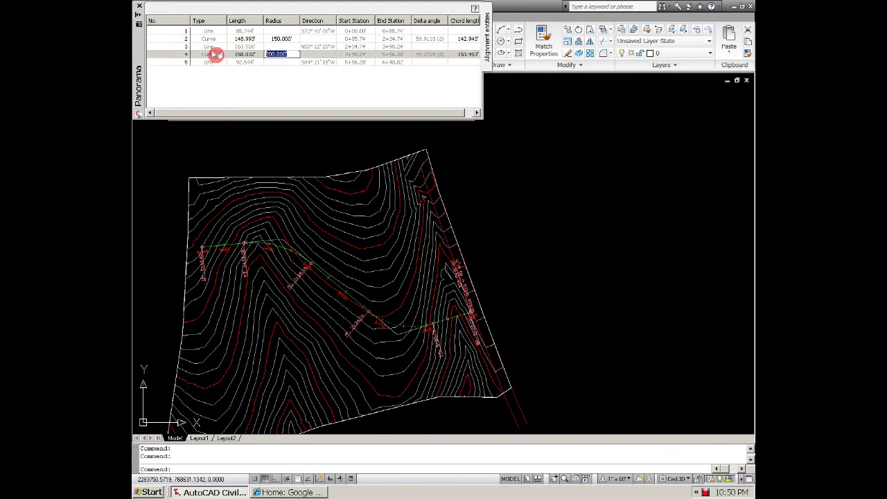
pyautogui.write('150')
pyautogui.click(216, 55)
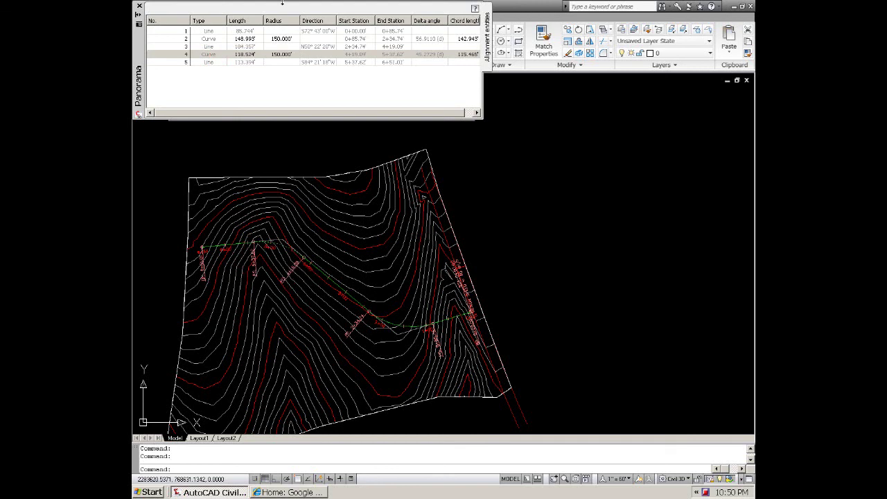
pyautogui.click(139, 7)
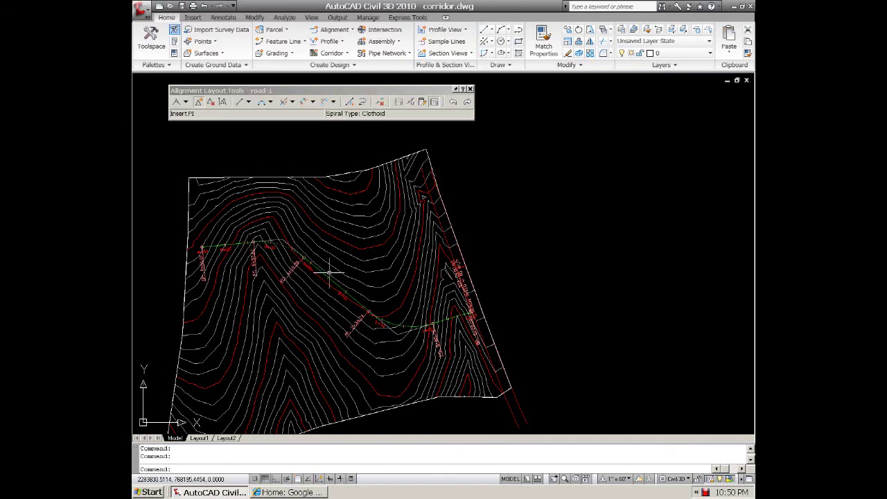
pyautogui.scroll(1, 329, 272)
pyautogui.scroll(-1, 331, 278)
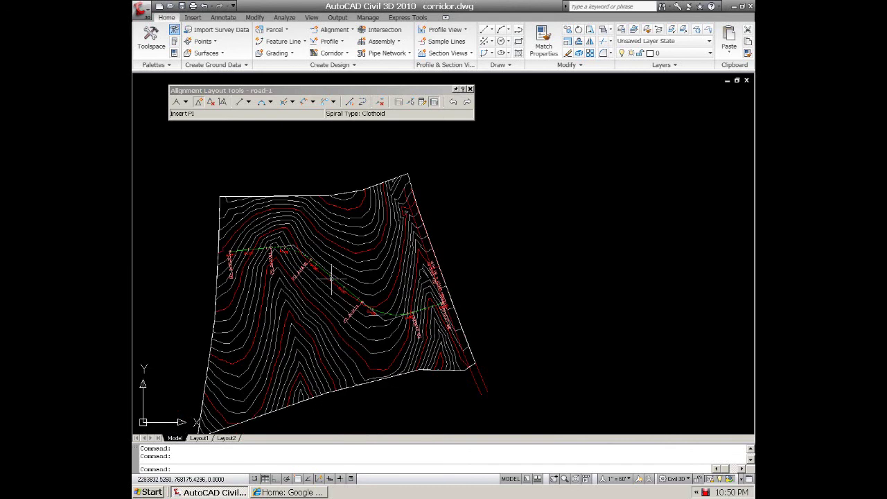